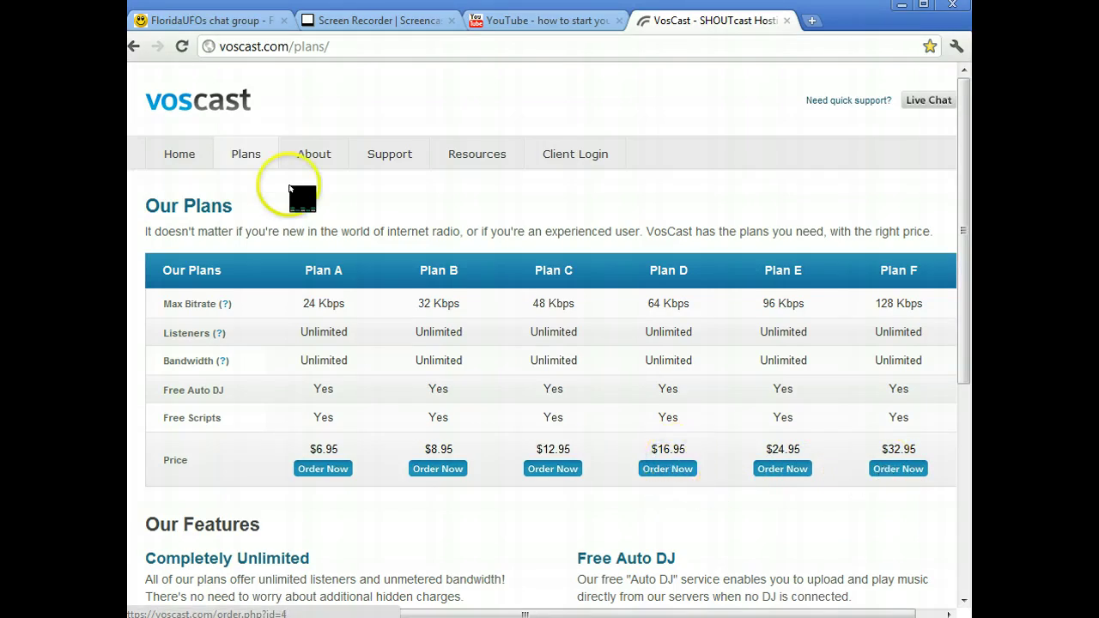
Open the VosCast client account, review the server details and hourly listener chart, then minimize Chrome.
click(559, 157)
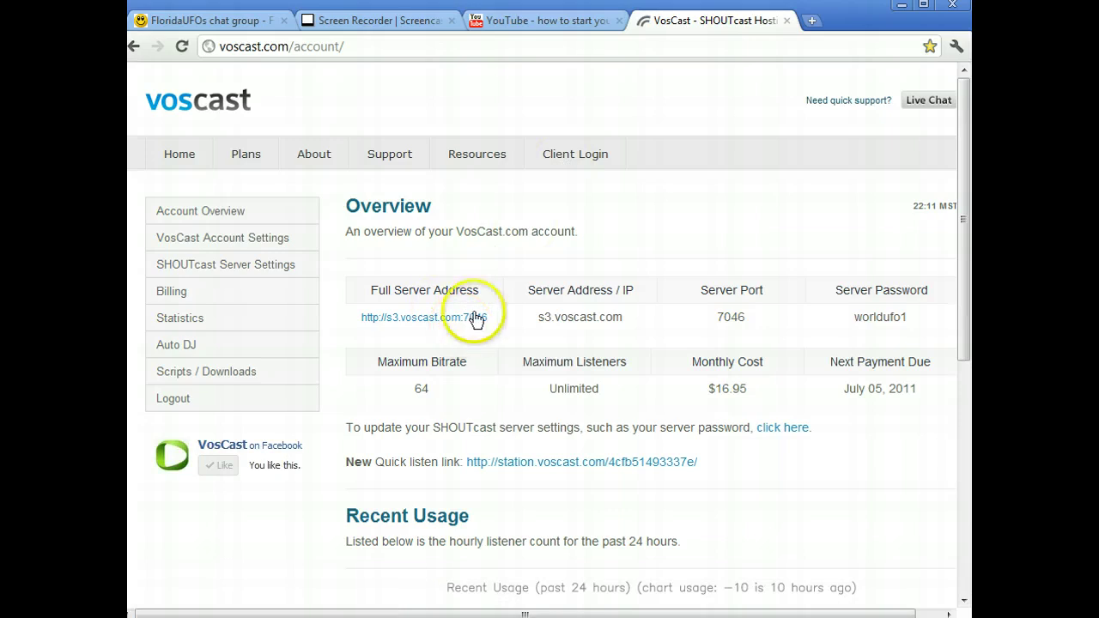
scroll(647, 291, down, 5)
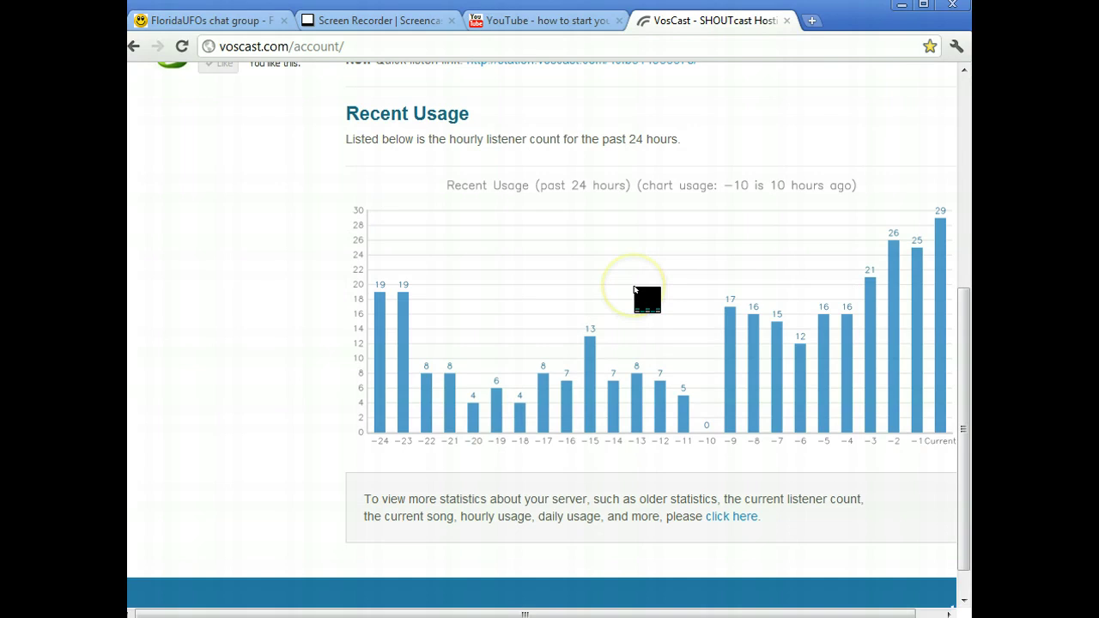
scroll(646, 297, up, 2)
scroll(633, 288, down, 2)
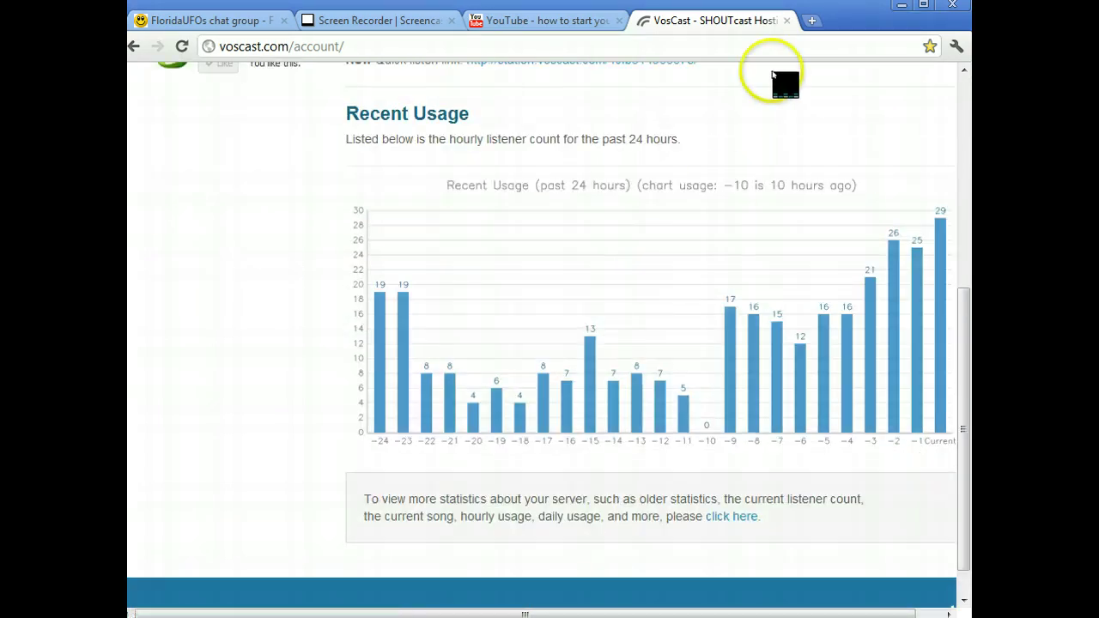
click(897, 7)
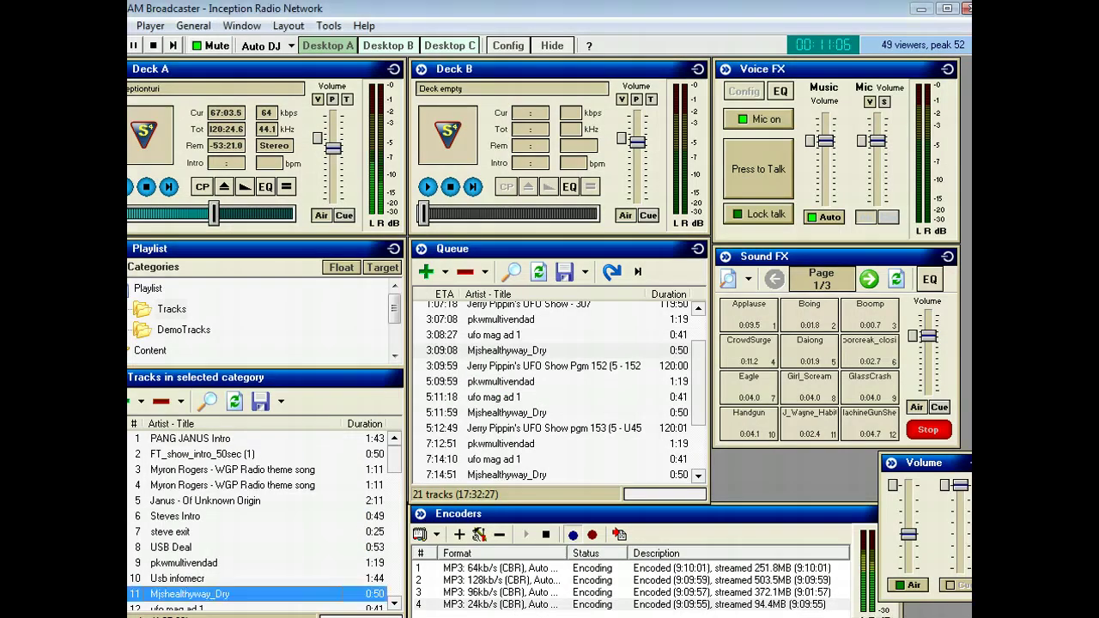
Minimize the SAM Broadcaster and Skype windows to reveal the desktop icons.
key(Escape)
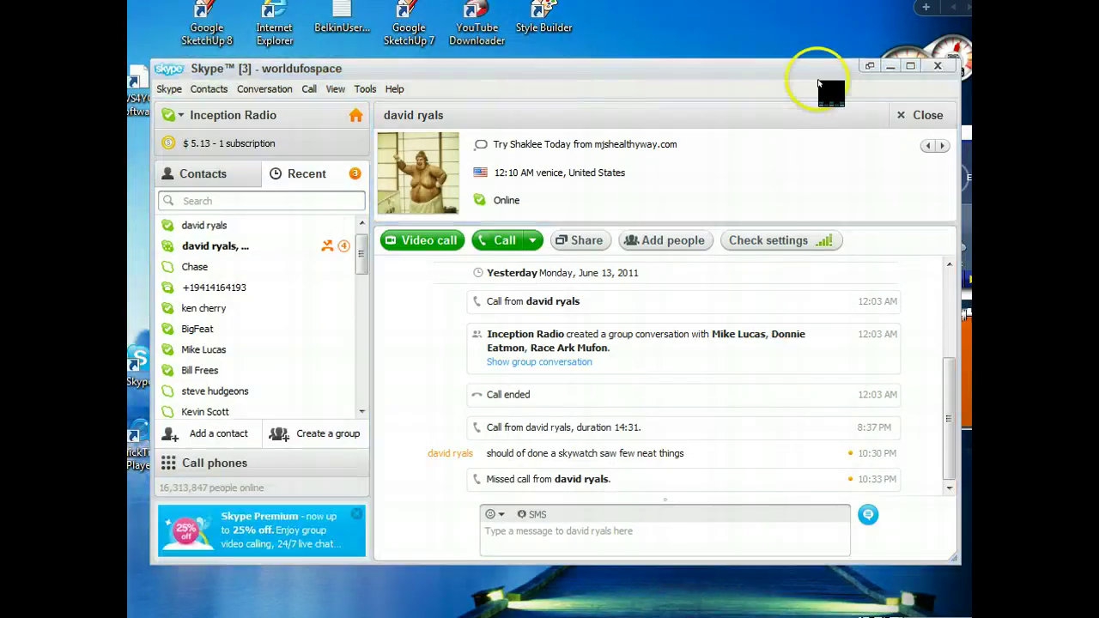
click(895, 67)
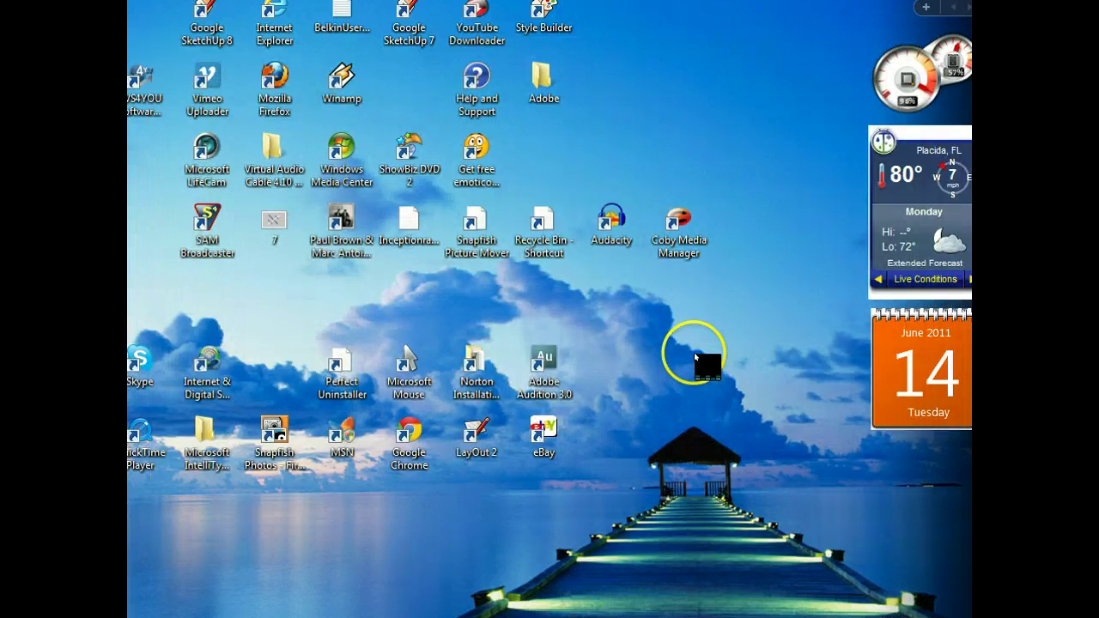
Launch Winamp from its desktop icon and close the SHOUTcast Source window that appears.
double_click(350, 94)
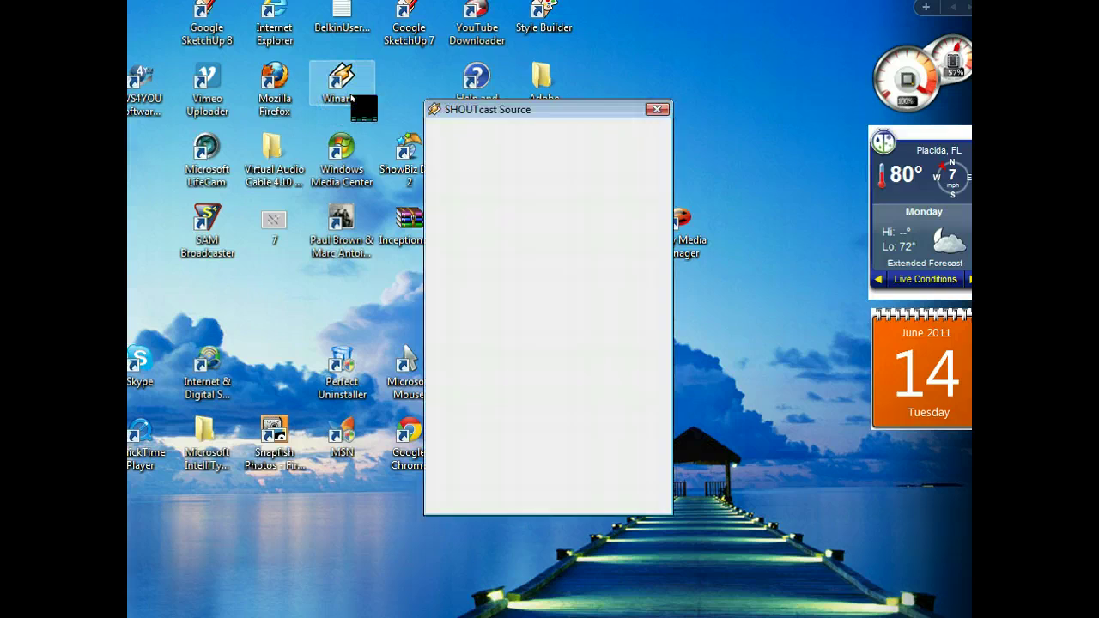
click(355, 486)
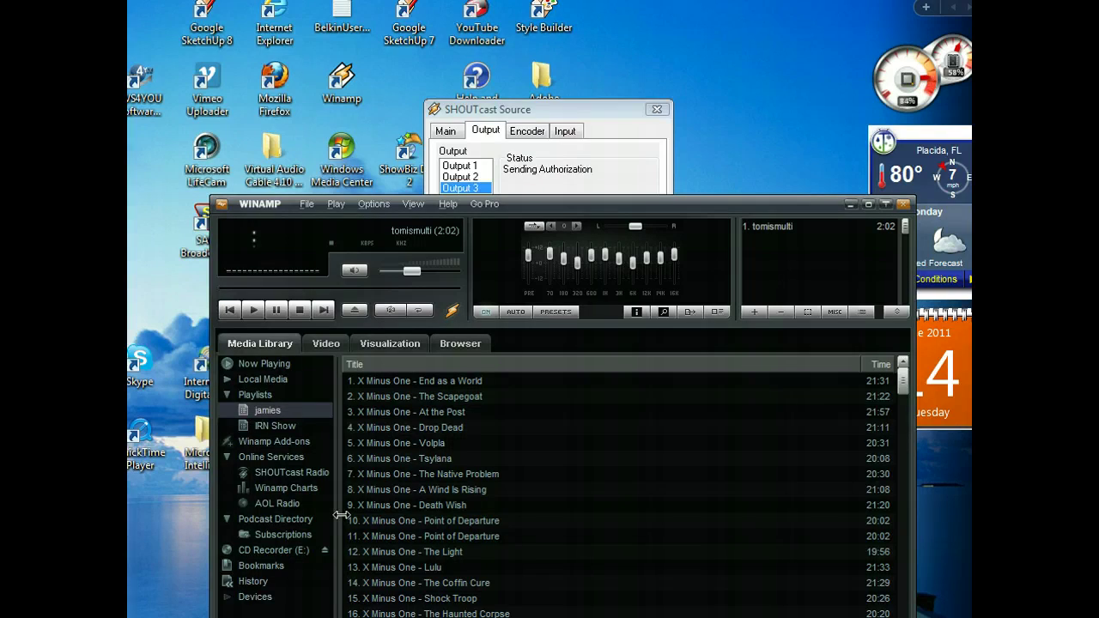
click(654, 110)
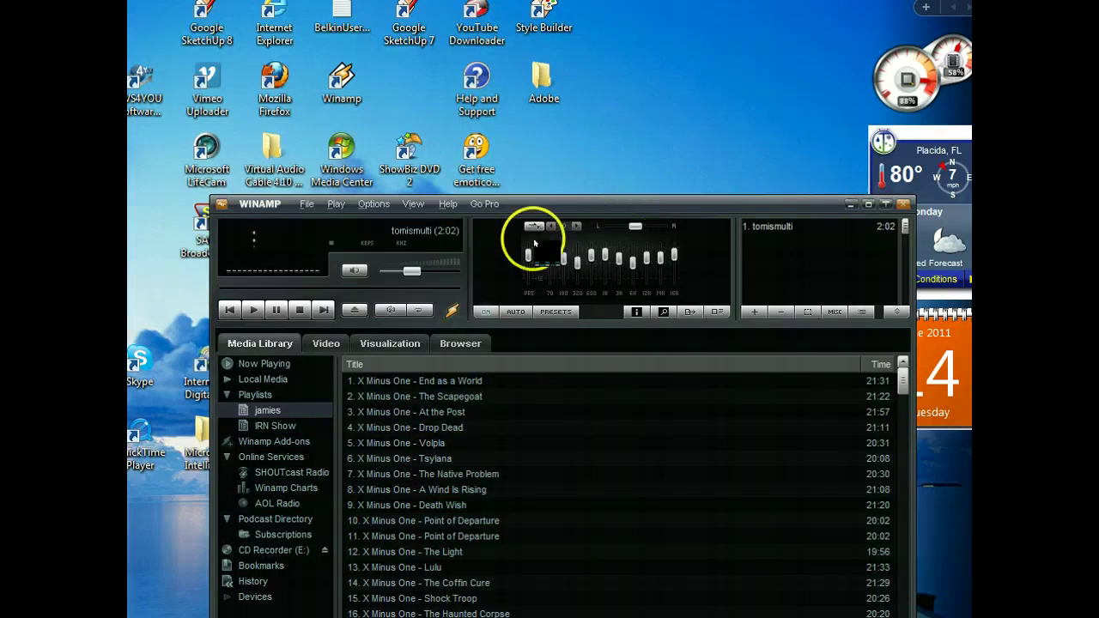
In Winamp's main menu, bring up the Options choices and pick Preferences.
click(450, 310)
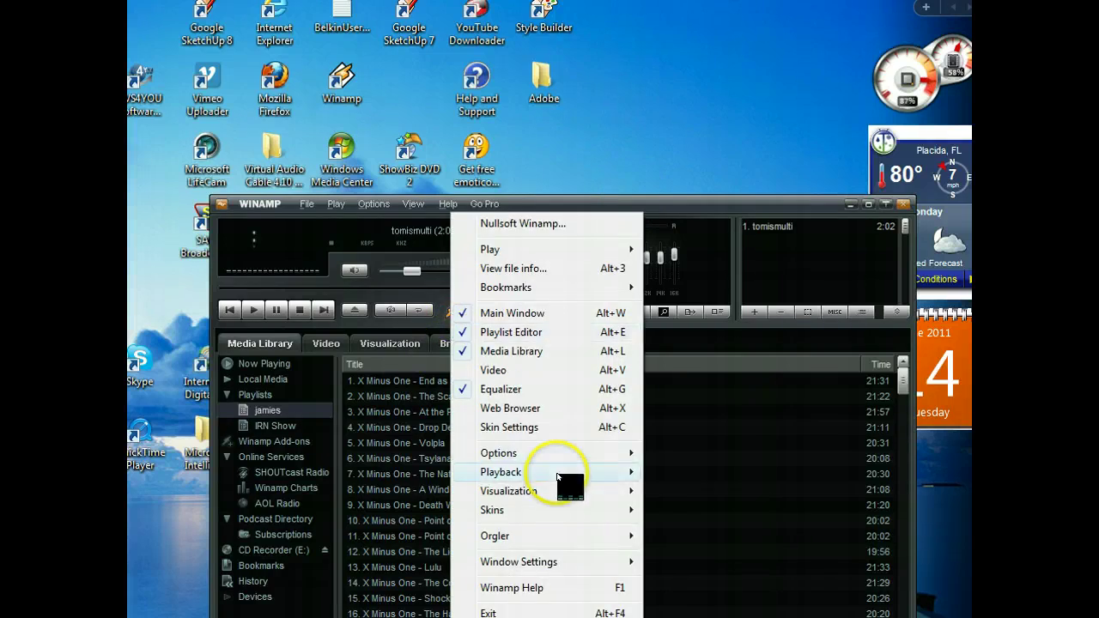
click(558, 455)
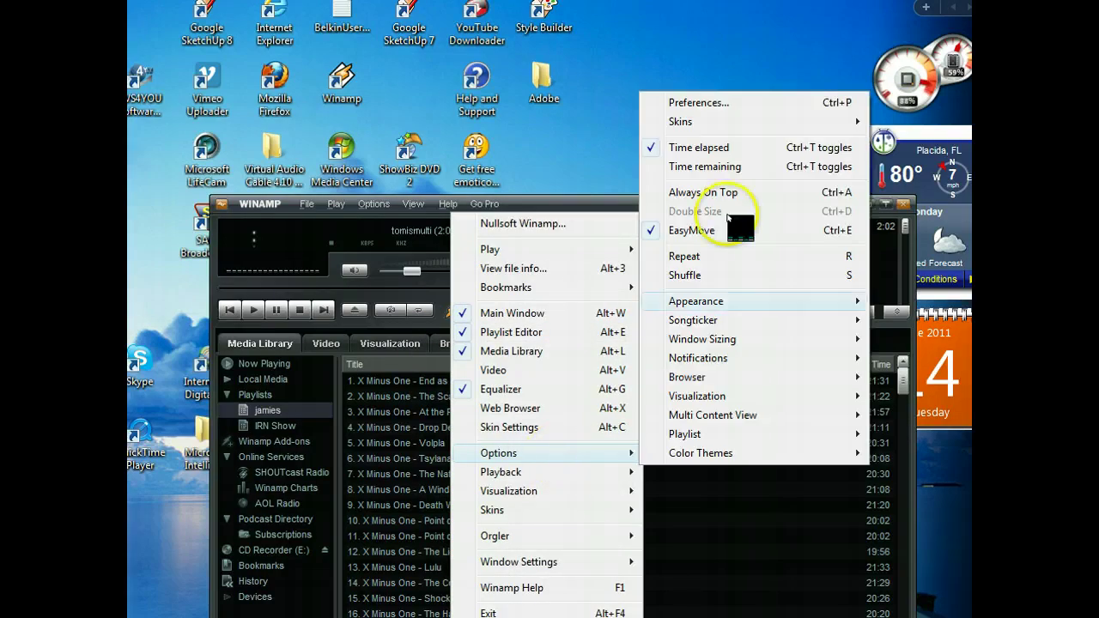
click(735, 102)
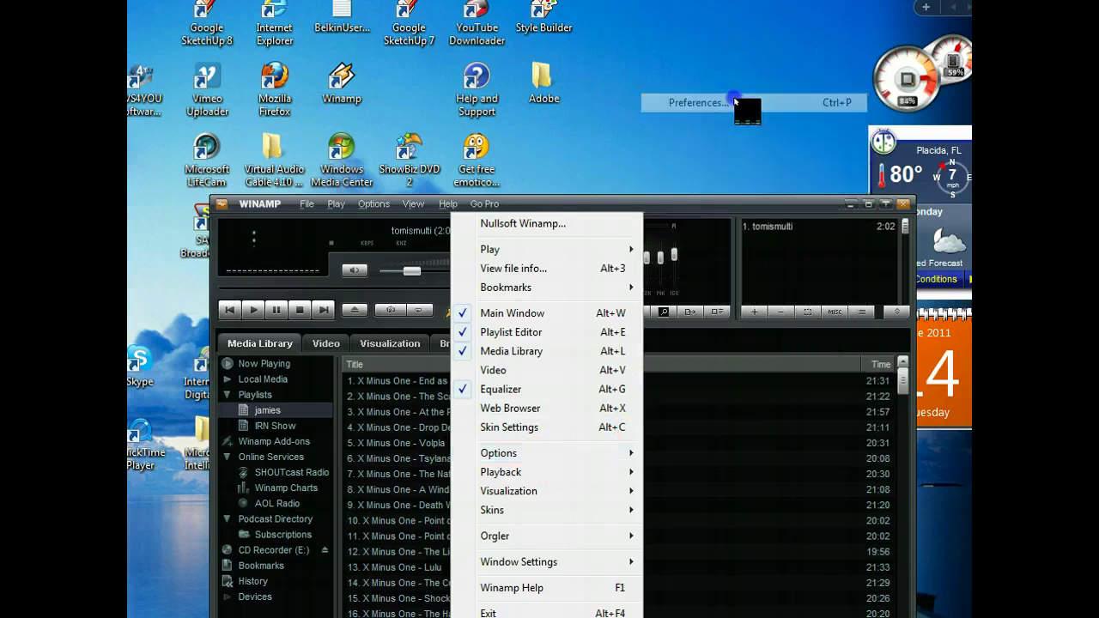
In Preferences under Plug-ins > DSP/Effect, configure the Nullsoft SHOUTcast Source plug-in.
click(350, 379)
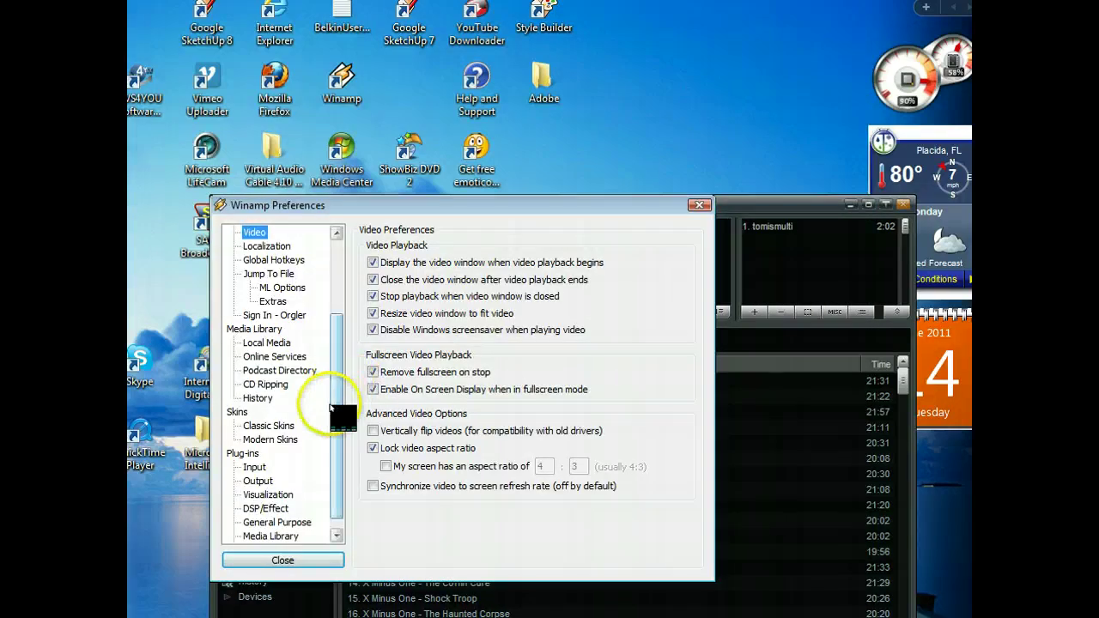
click(268, 509)
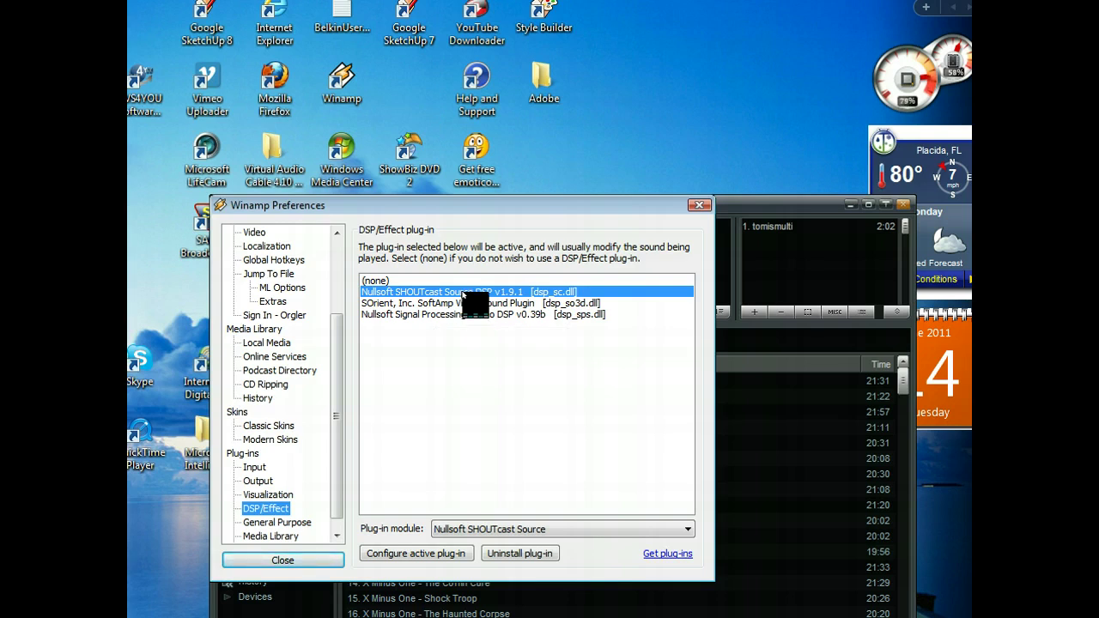
click(464, 294)
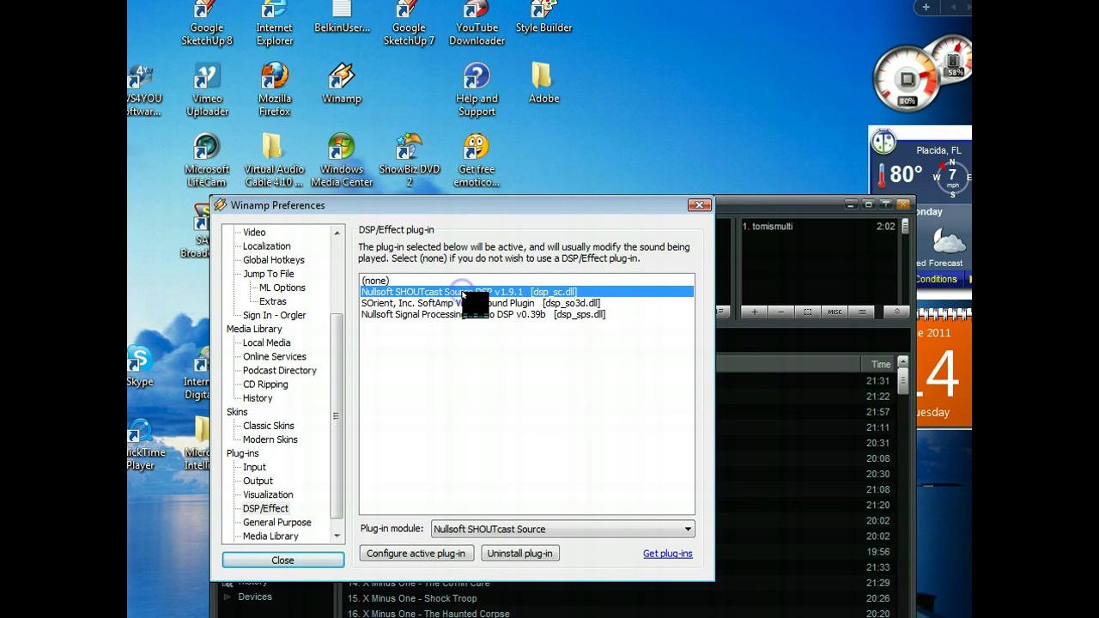
click(463, 294)
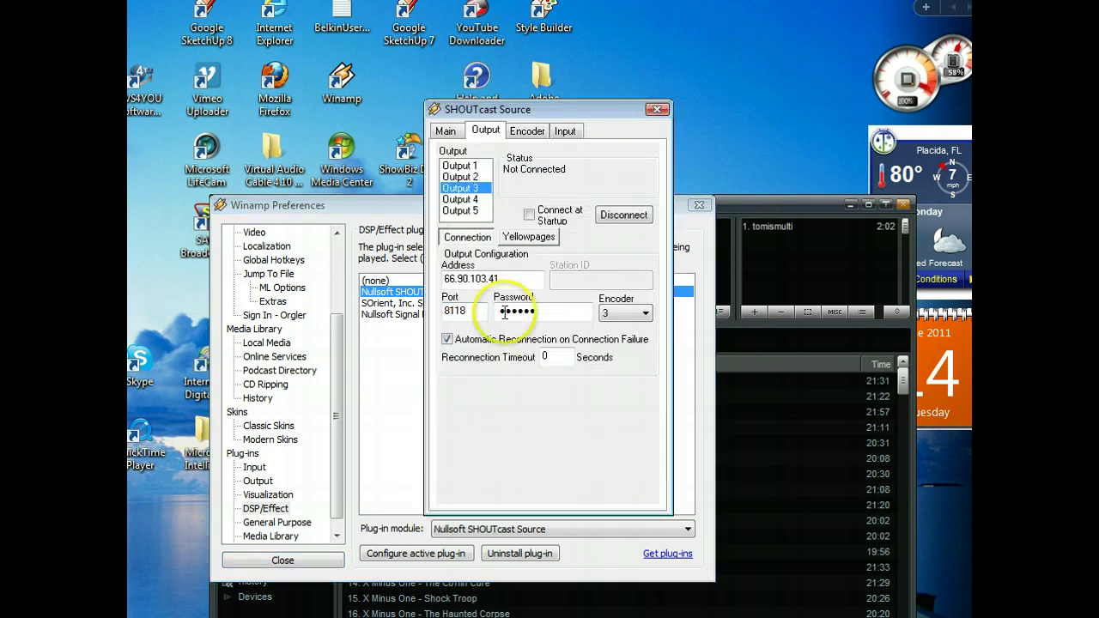
View Output 1's s3.voscast.com port 7046 connection, then its Encoder settings (AAC+ 48kbps).
click(476, 166)
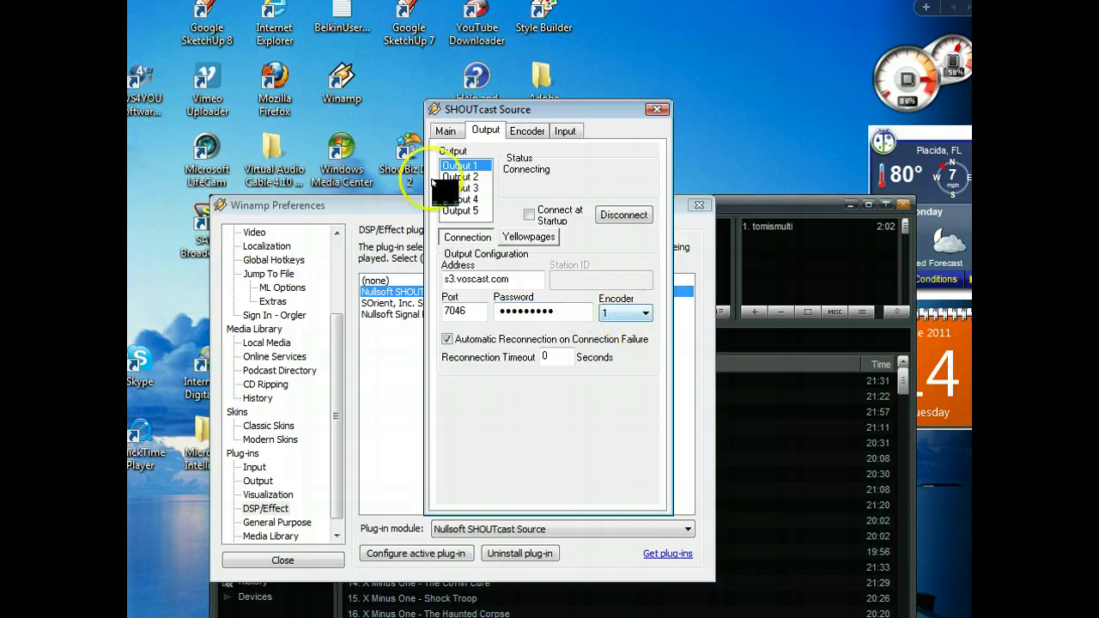
click(525, 131)
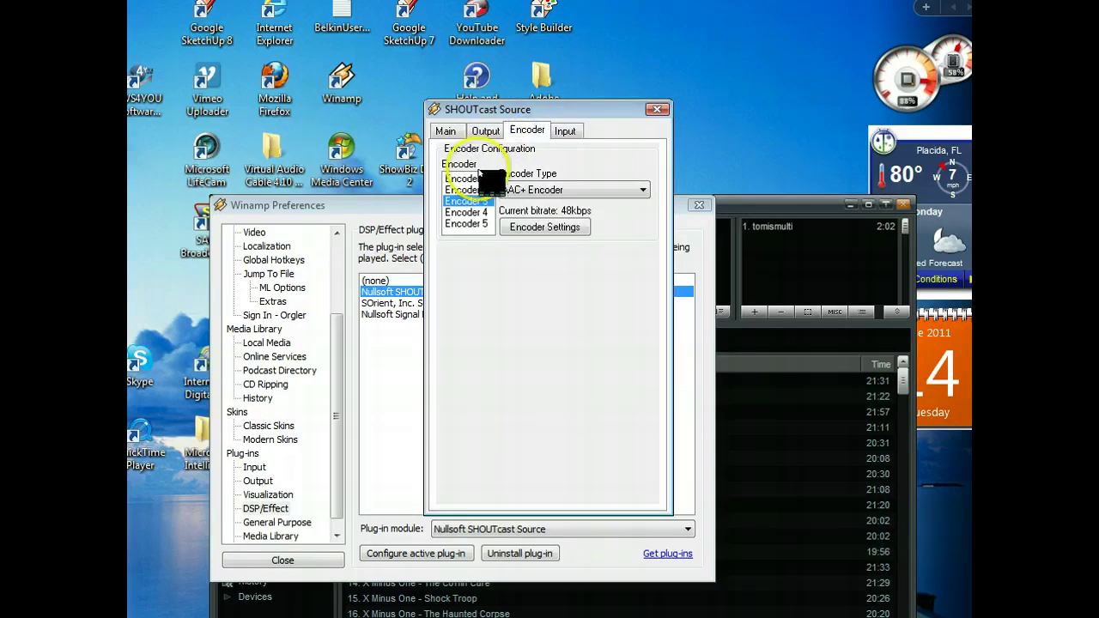
Set encoder 1 to MP3 at 64kbps, 22.050kHz, Stereo.
click(642, 190)
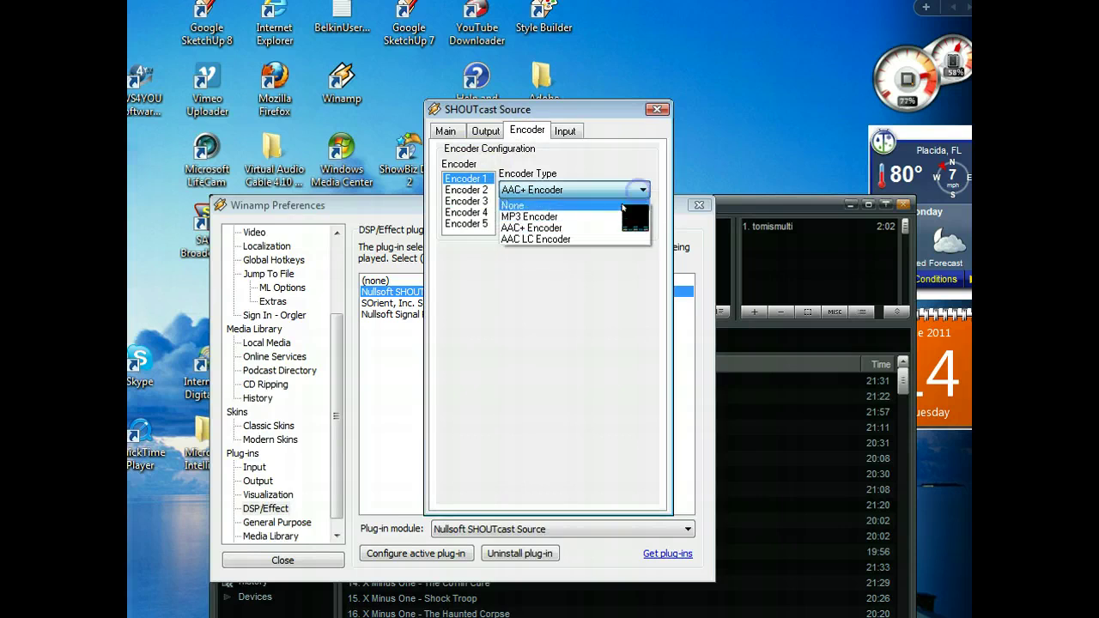
click(615, 217)
click(637, 226)
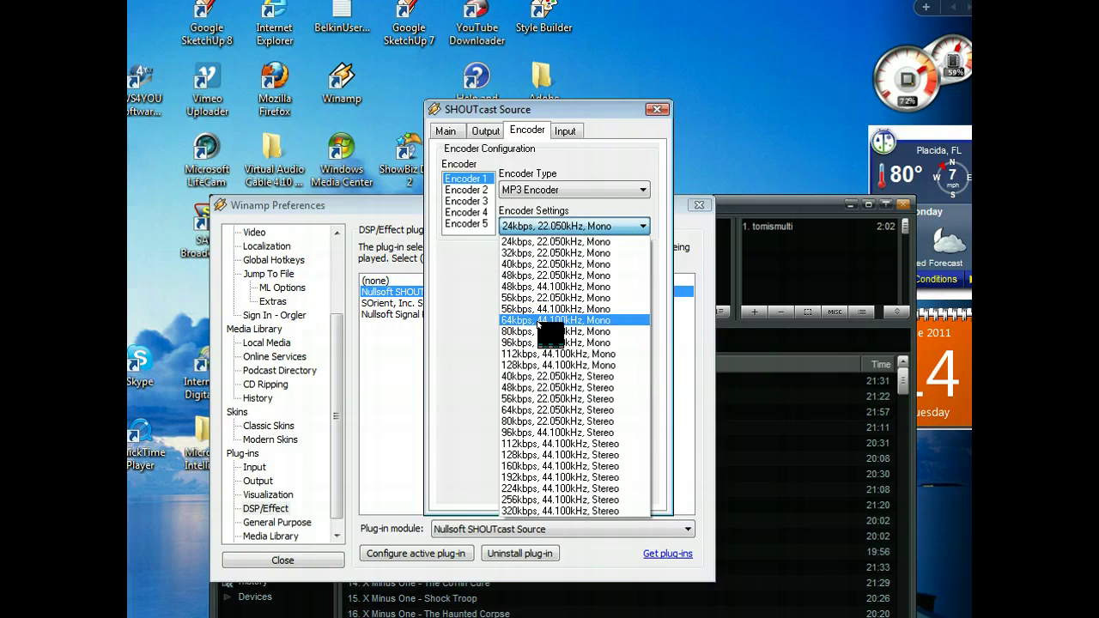
click(548, 410)
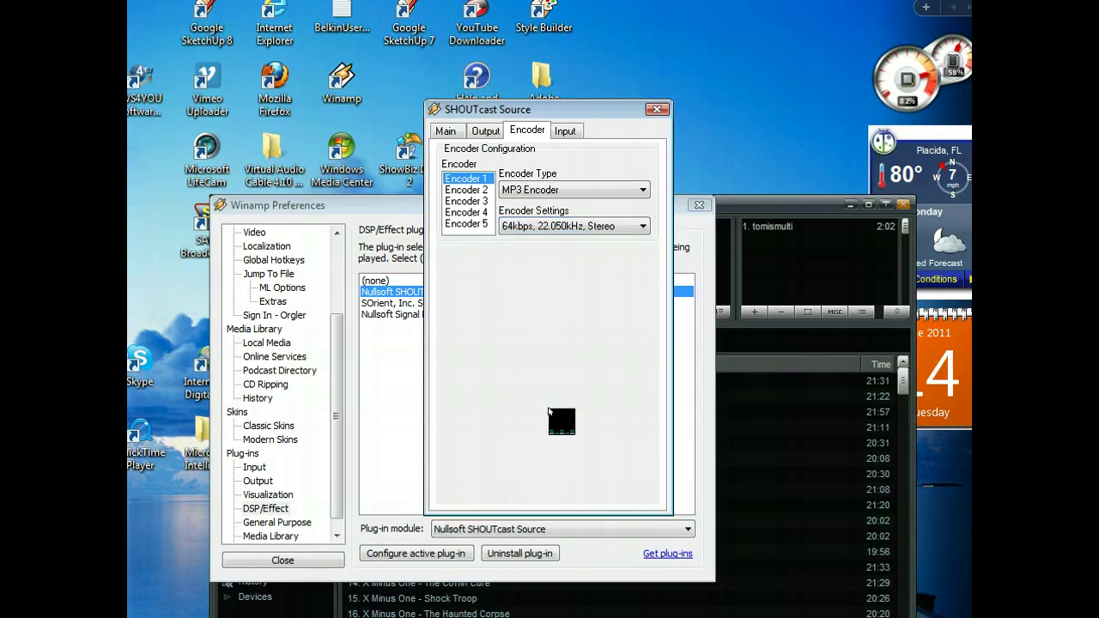
Disconnect Output 1 from the server, check the input levels, and close Winamp Preferences.
click(567, 131)
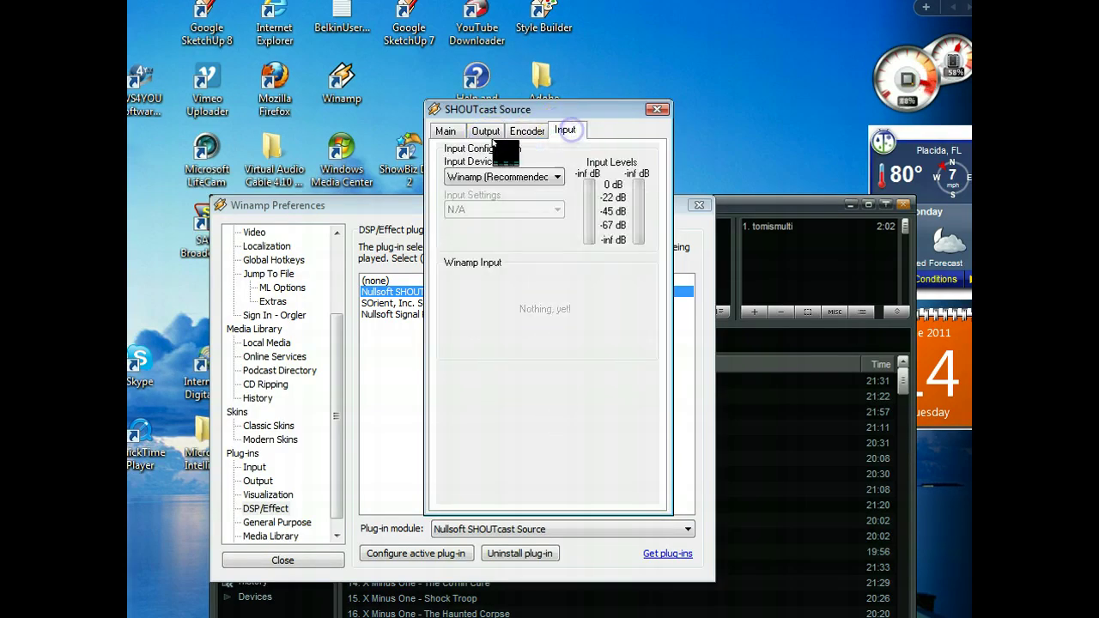
click(485, 130)
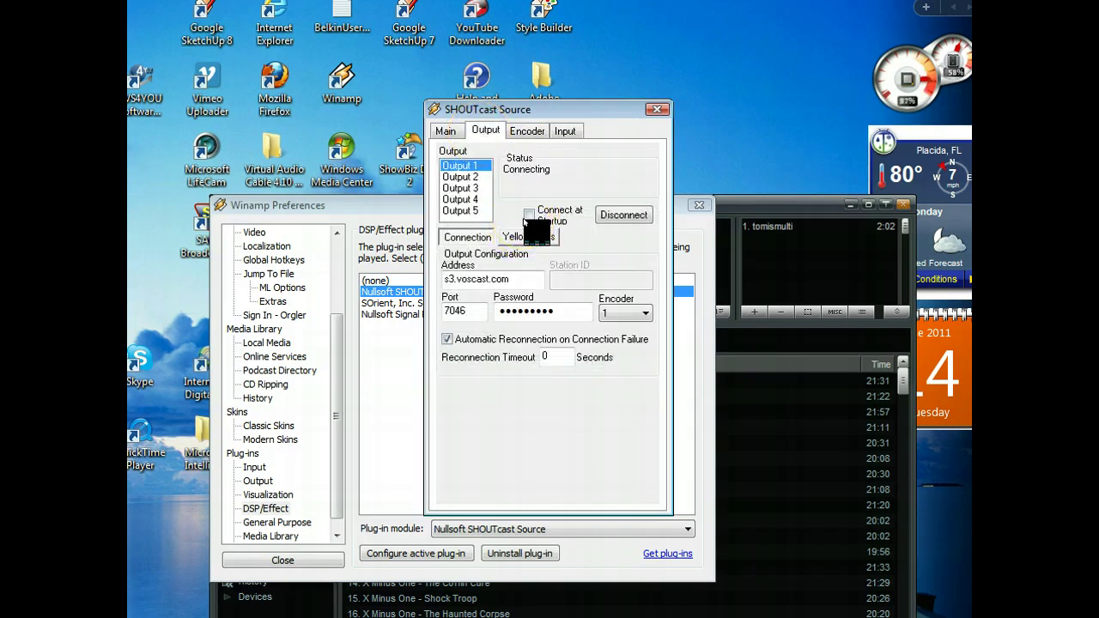
click(617, 219)
click(567, 130)
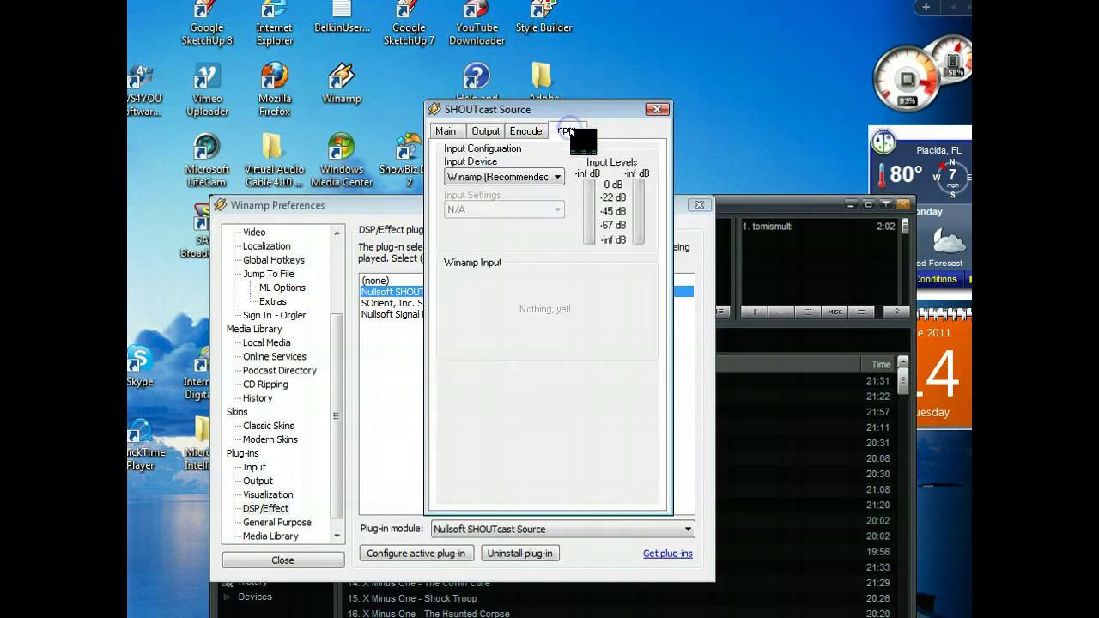
click(698, 205)
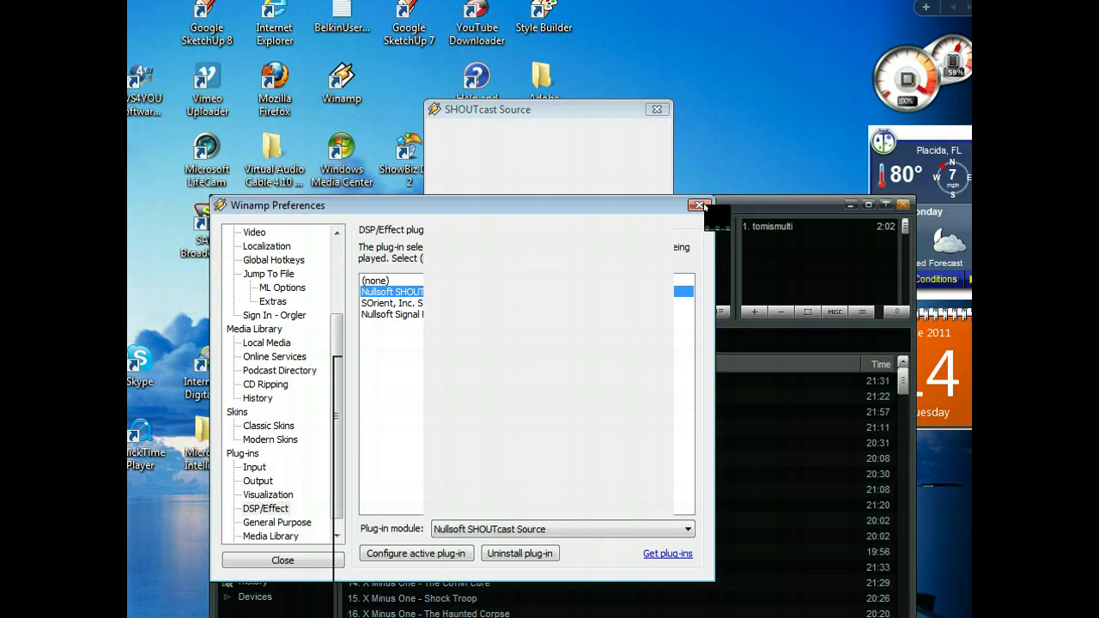
click(699, 205)
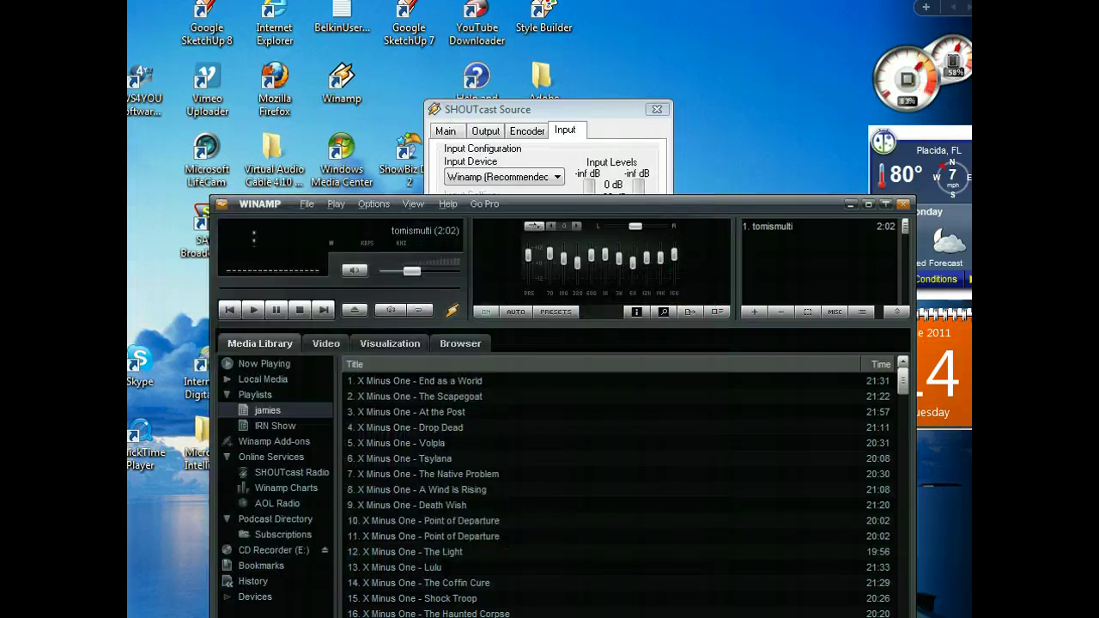
On the VosCast page, open Scripts / Downloads and copy the Flash Player (HTML) embed script.
click(434, 611)
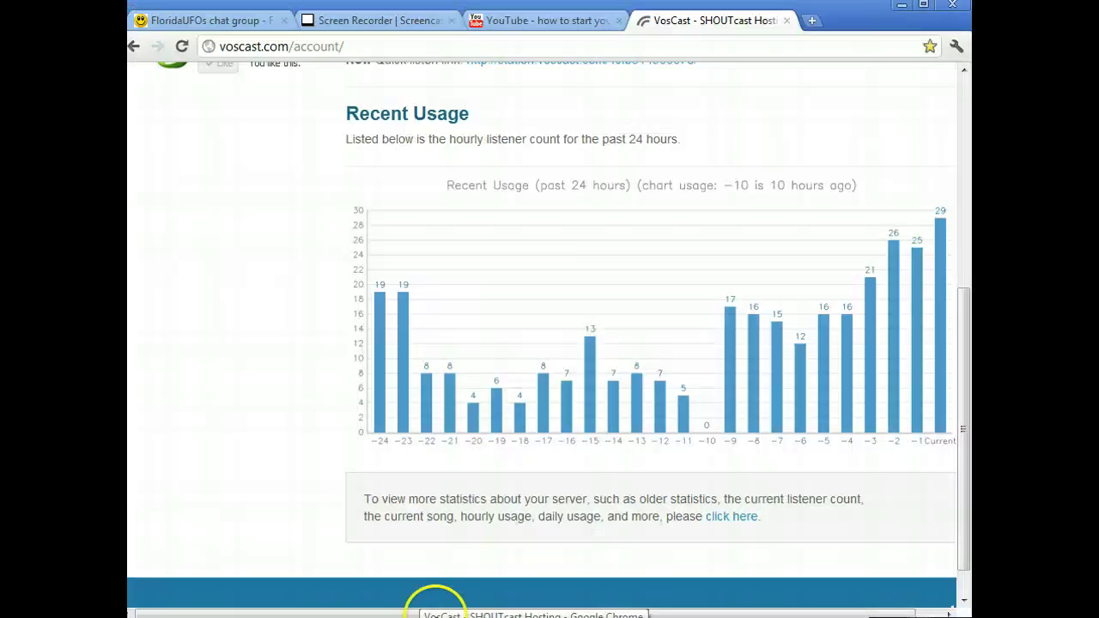
scroll(259, 420, up, 4)
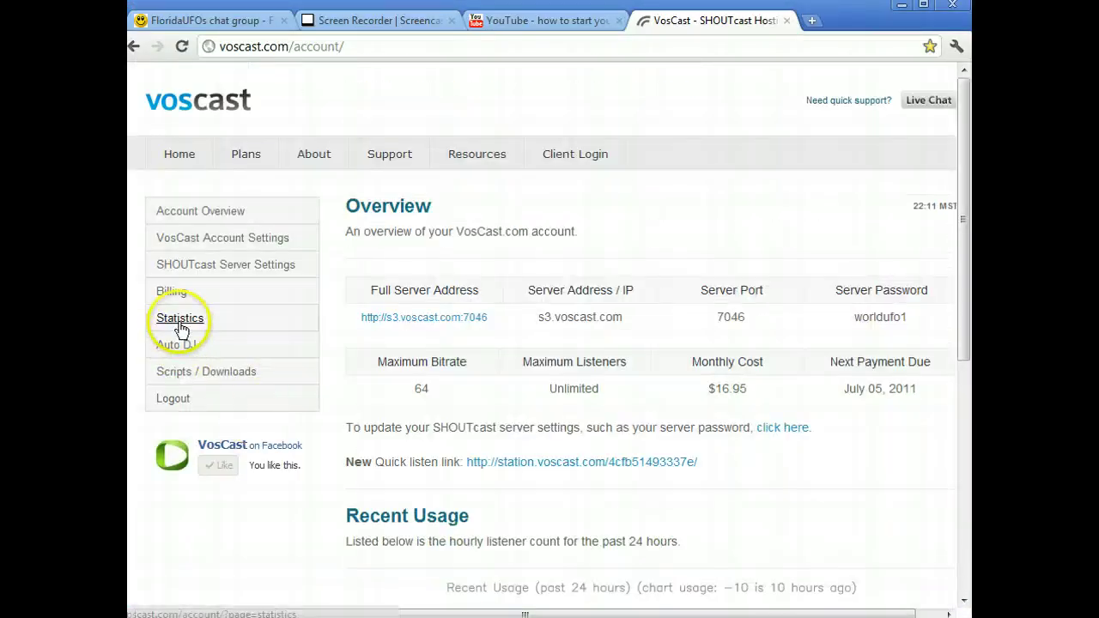
click(182, 375)
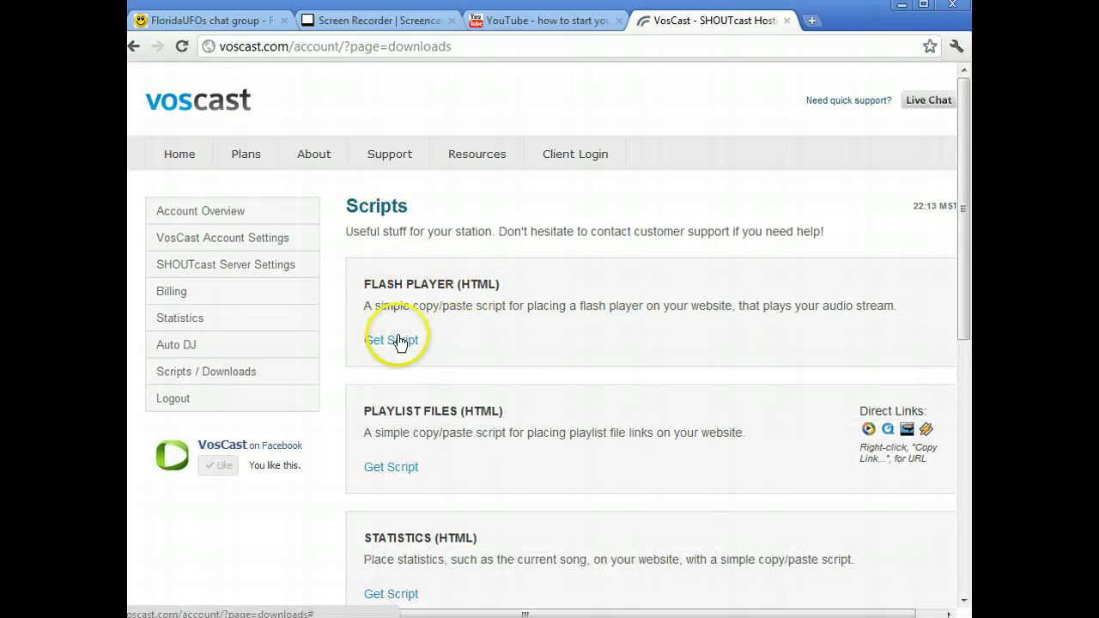
click(400, 340)
right_click(441, 379)
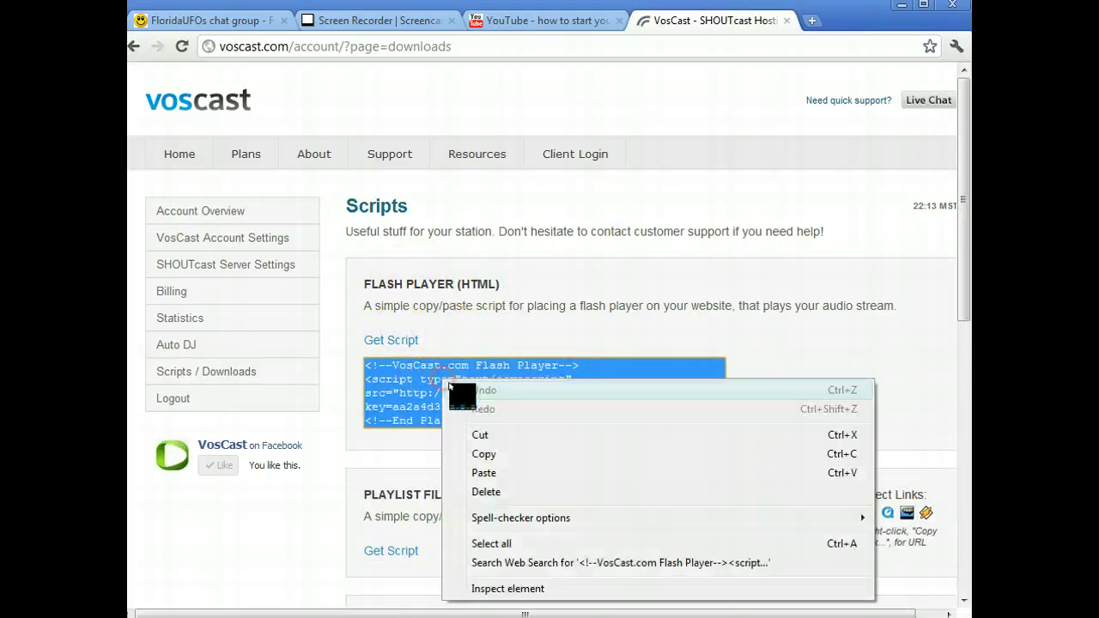
click(483, 454)
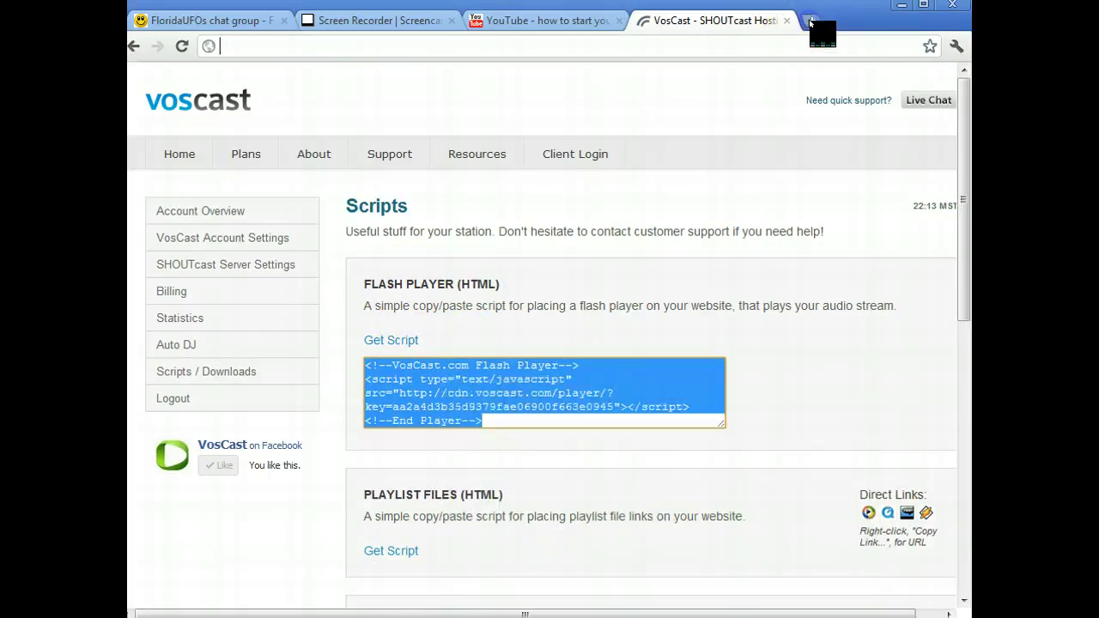
In a new tab, search 'html test bed' and open the HTML Test Bed page on jmarshall.com.
click(811, 19)
text(html)
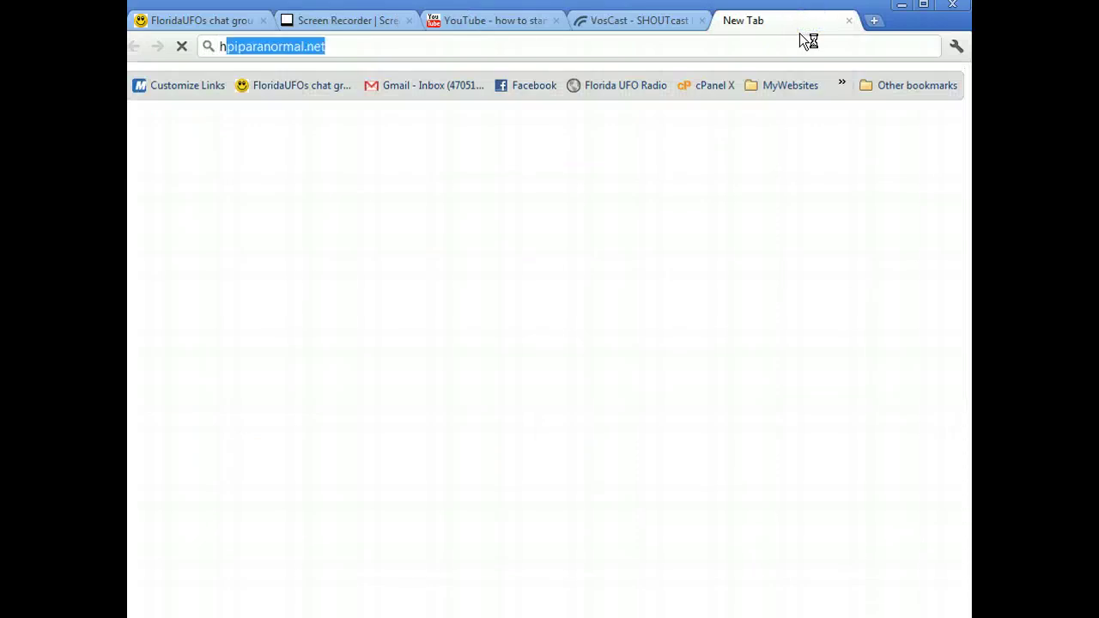
text( test )
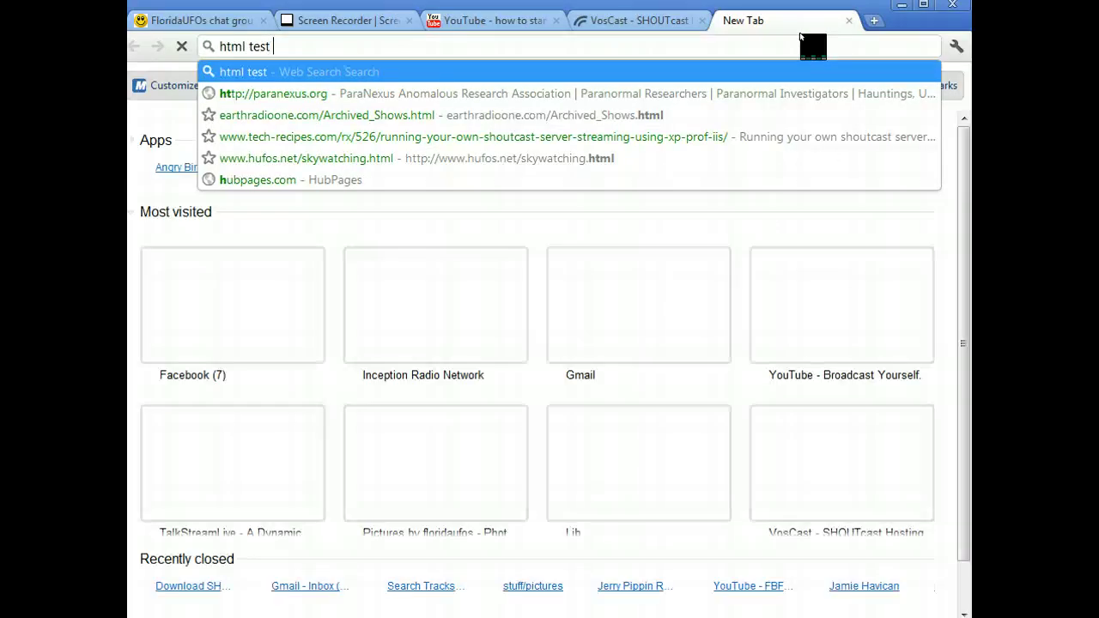
text(bed)
key(Return)
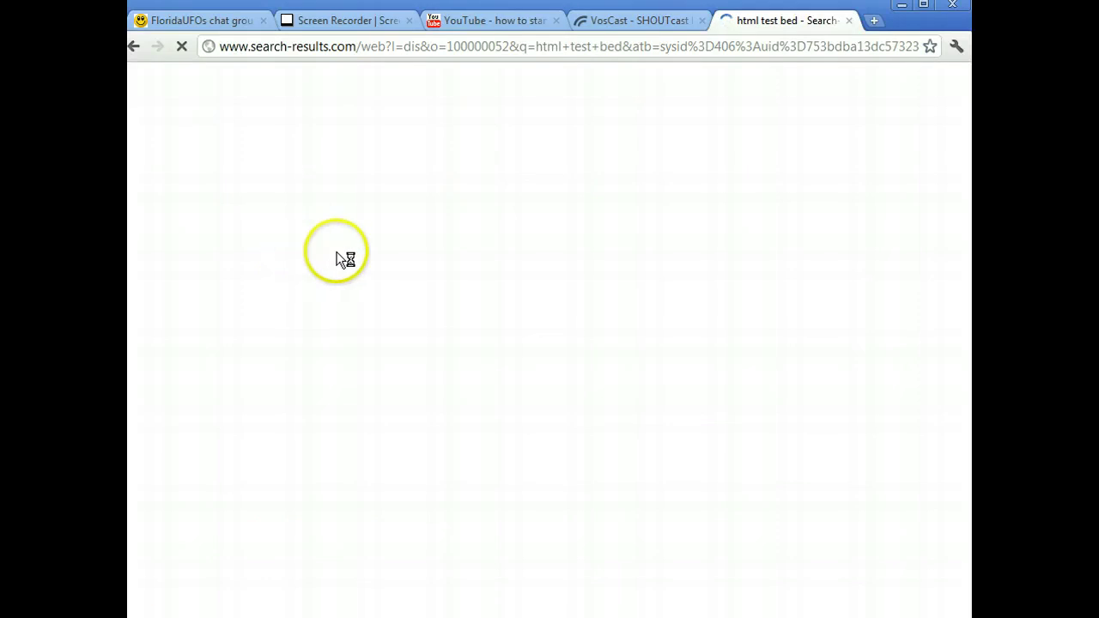
scroll(304, 391, down, 3)
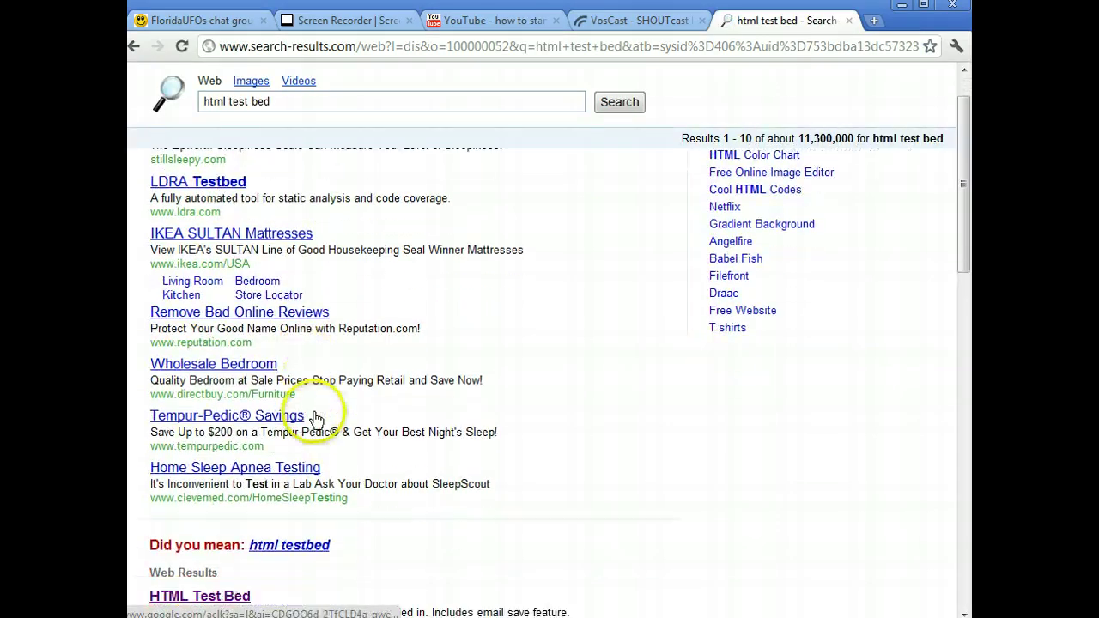
click(233, 483)
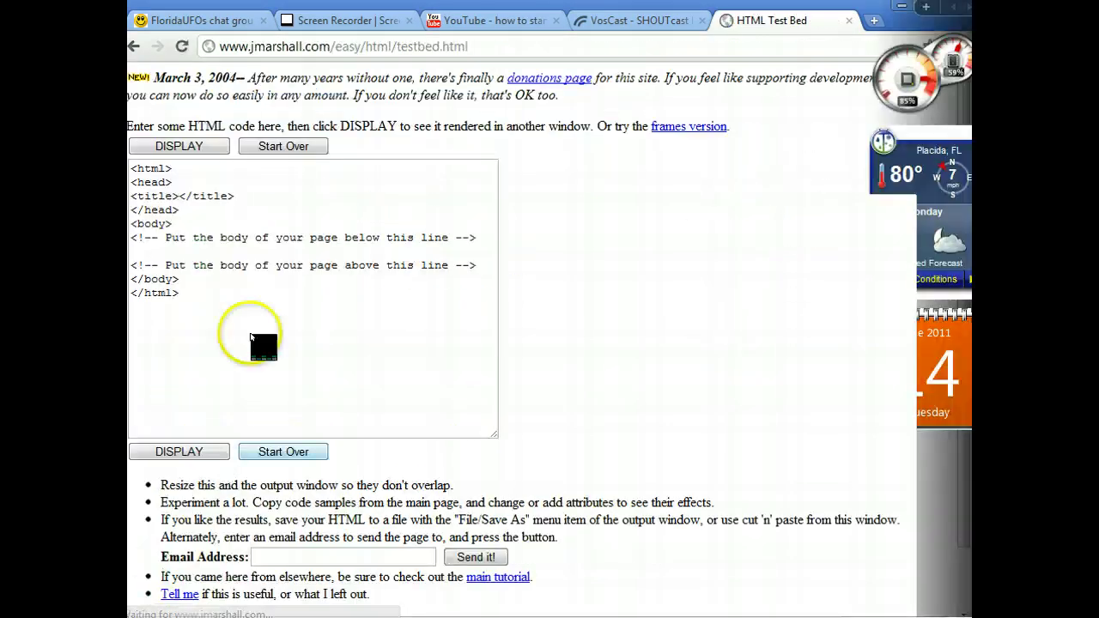
Replace the editor's template code with the copied VosCast embed code and display it.
drag(135, 167, 254, 303)
key(Delete)
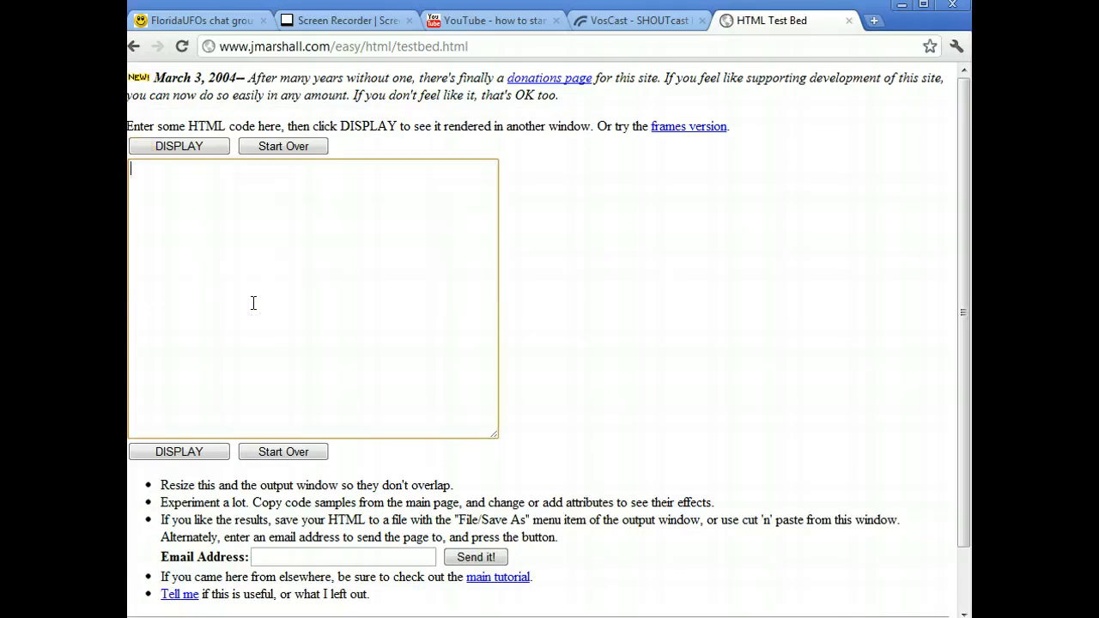
key(ctrl+v)
click(197, 451)
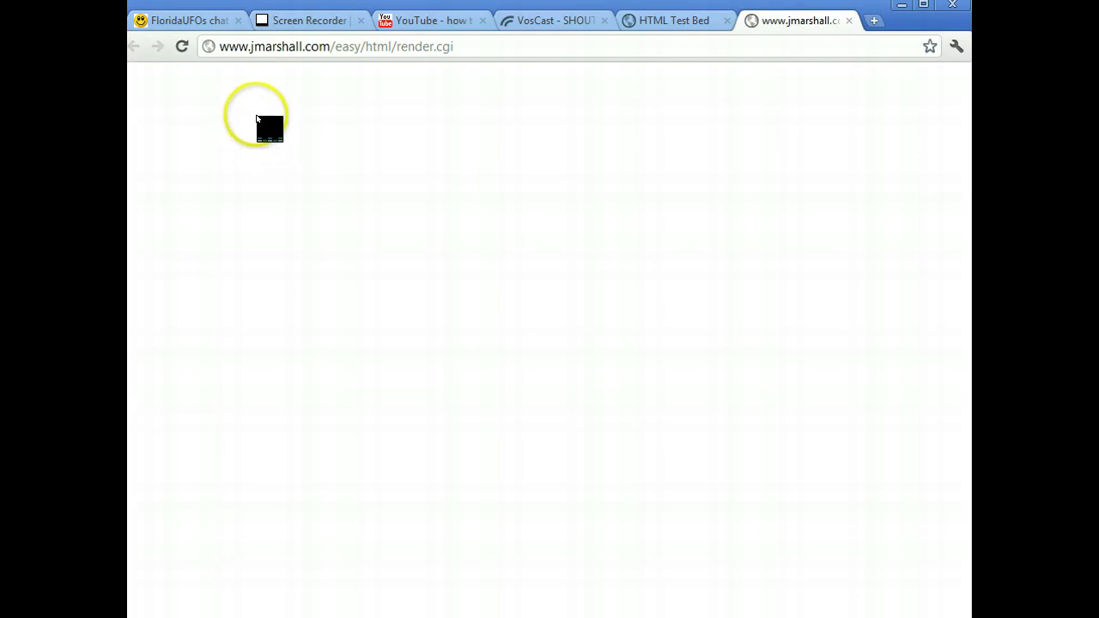
Close the preview, render the code once more, then close the preview and HTML Test Bed tabs.
click(256, 115)
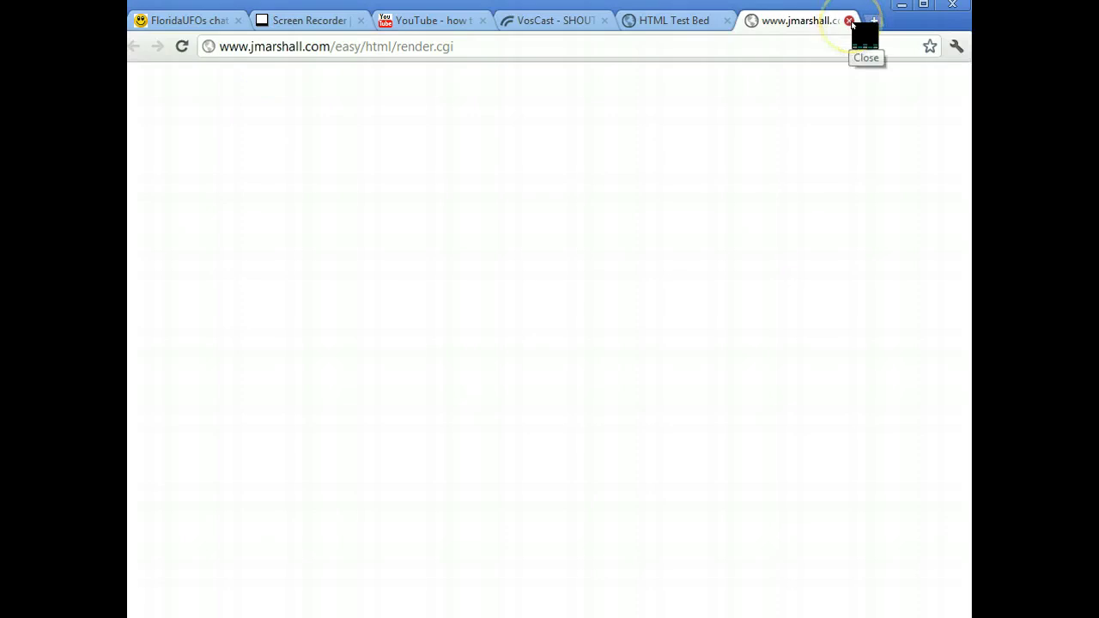
click(849, 20)
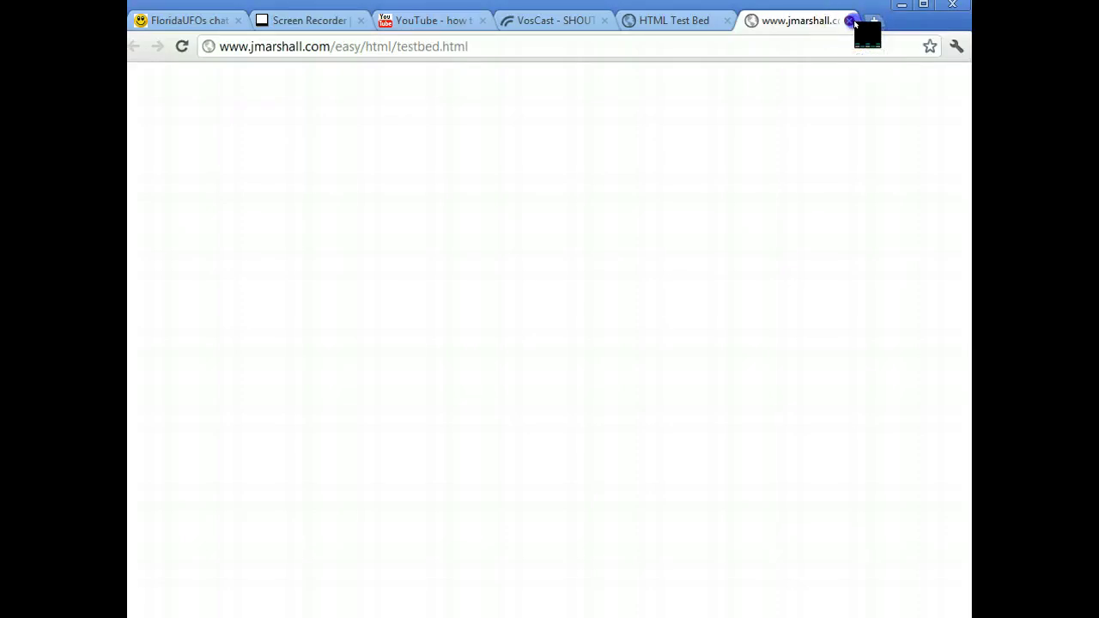
click(206, 450)
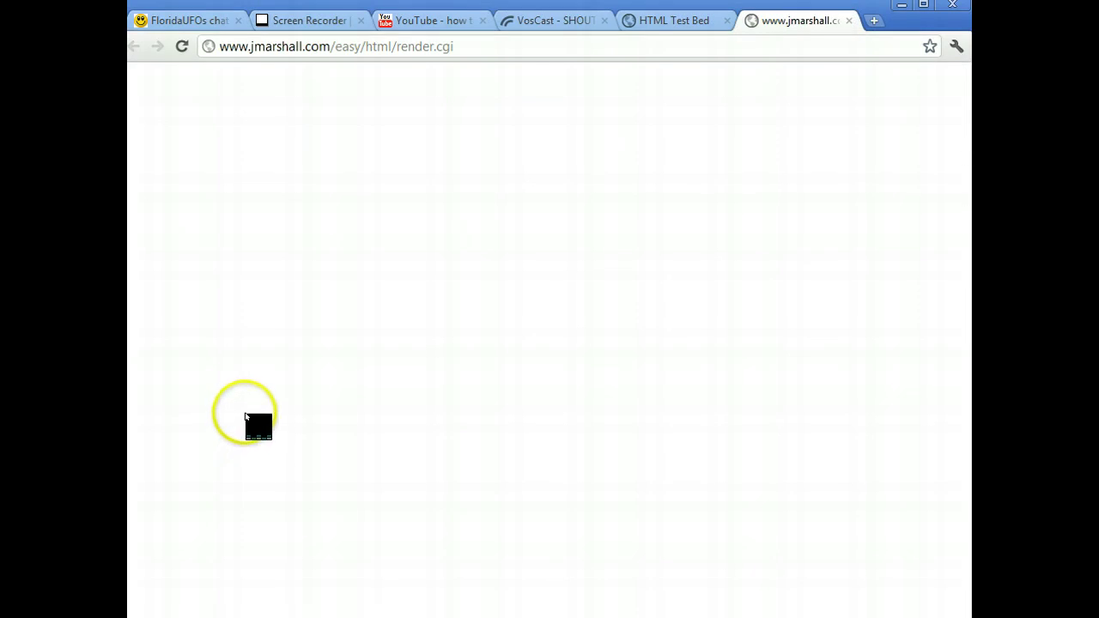
click(848, 21)
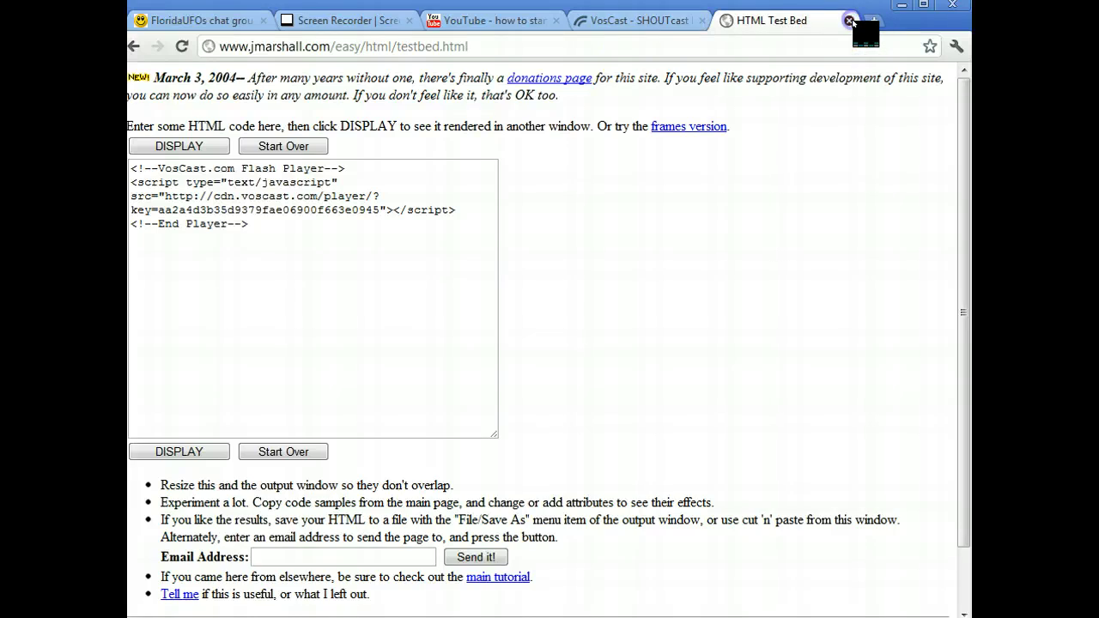
click(849, 21)
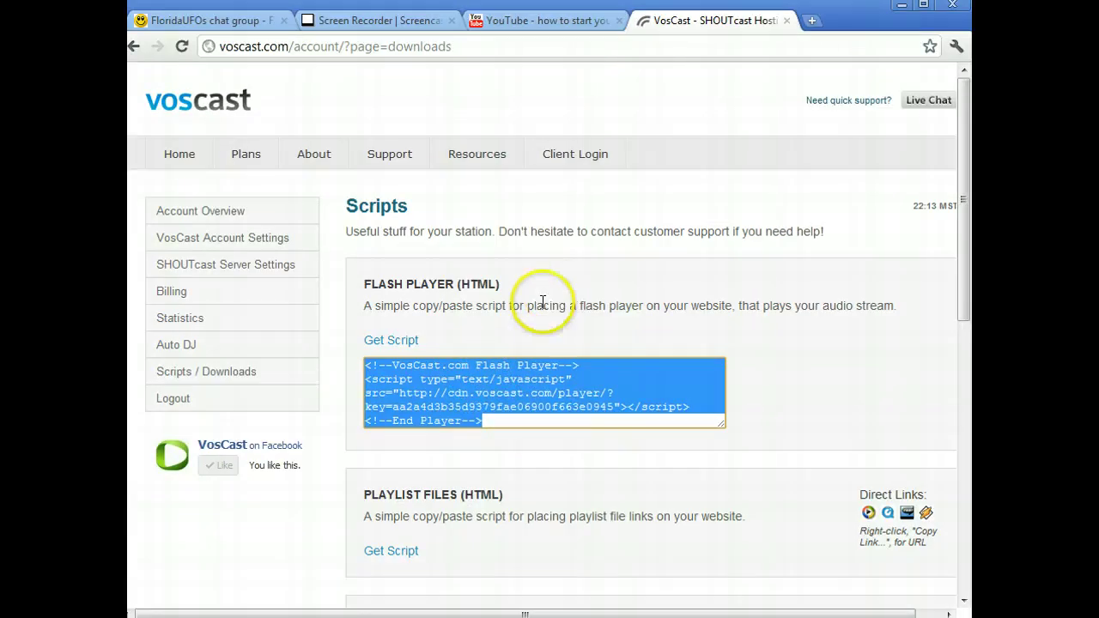
Show the Playlist Files (HTML) embed script, look over the Downloads section, and close the VosCast tab.
scroll(542, 296, down, 2)
scroll(543, 302, down, 1)
click(393, 378)
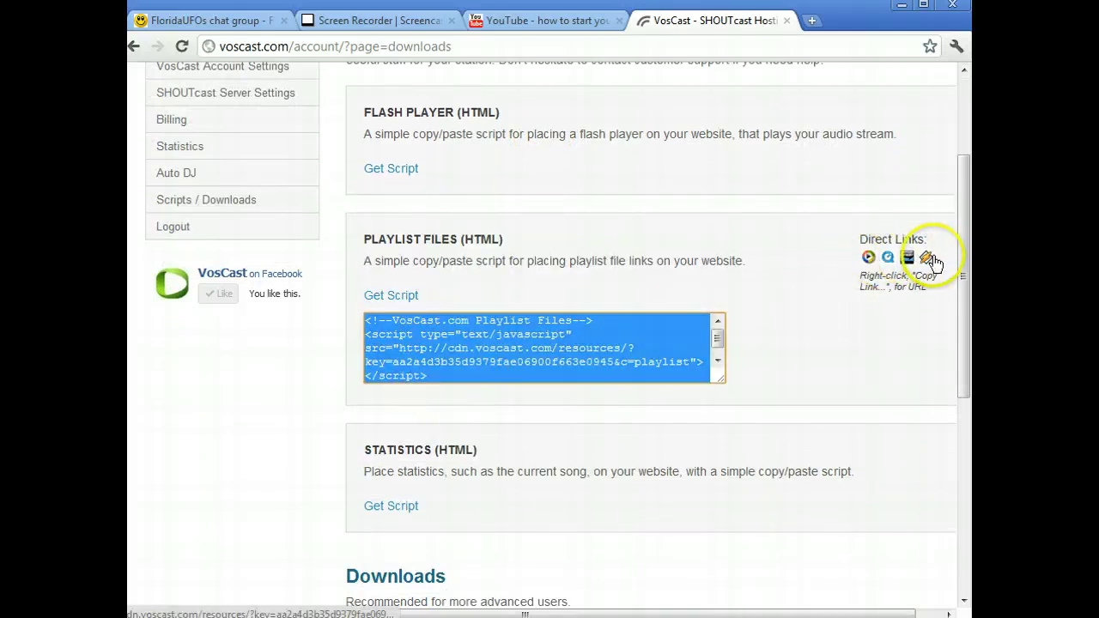
scroll(656, 433, down, 4)
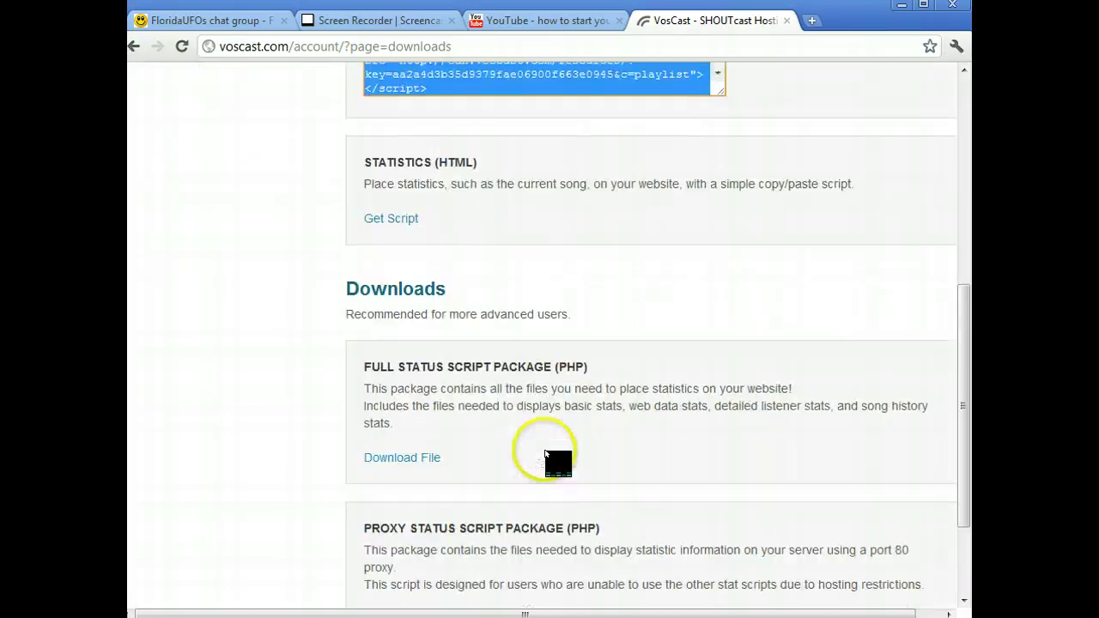
scroll(558, 455, up, 4)
scroll(578, 369, up, 1)
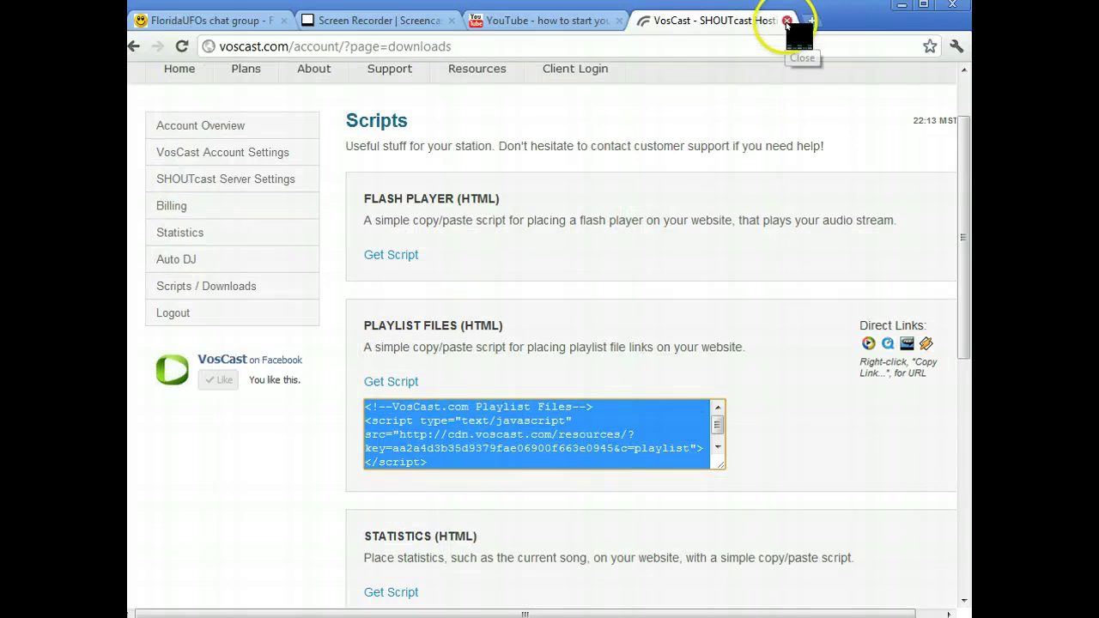
click(786, 21)
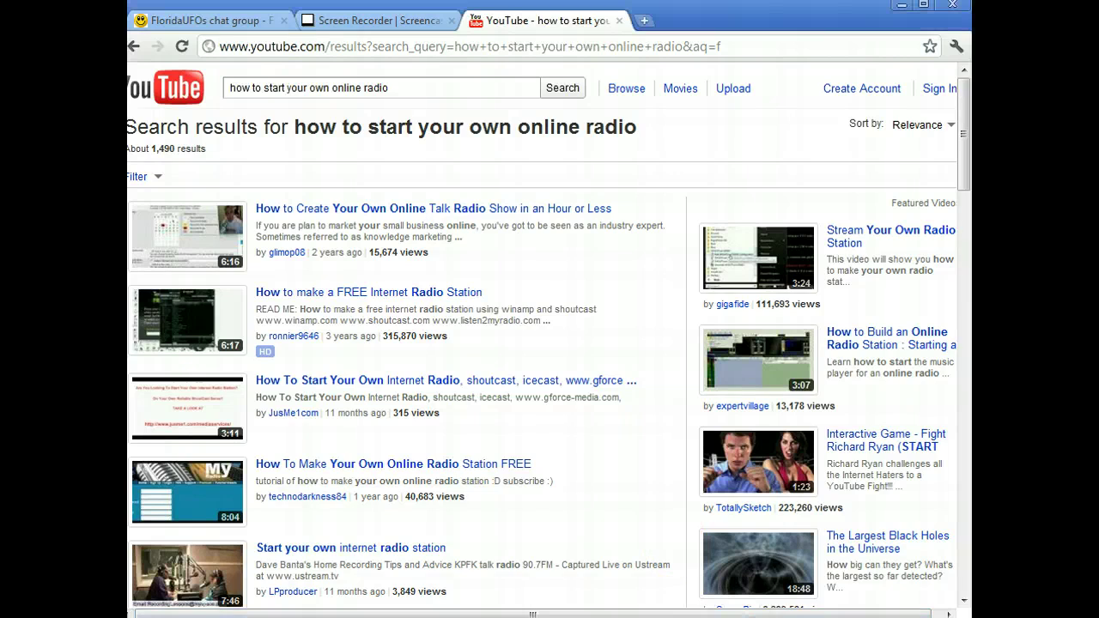
Start the X Minus One playlist, skip ahead to 'The Iron Chance', and bring SHOUTcast Source forward.
key(super+Down)
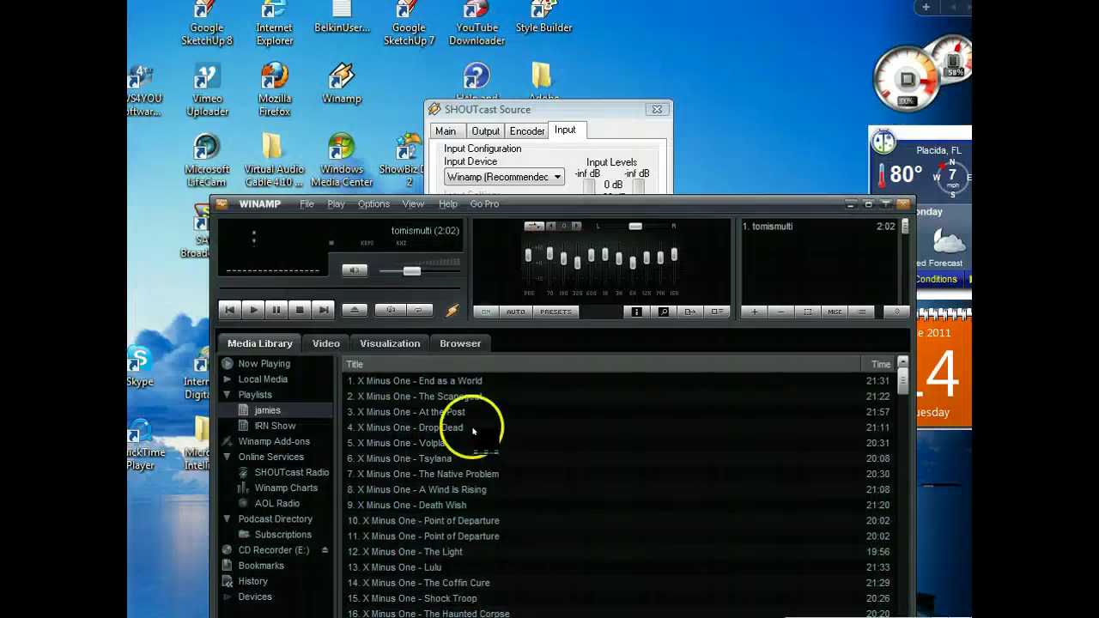
click(426, 383)
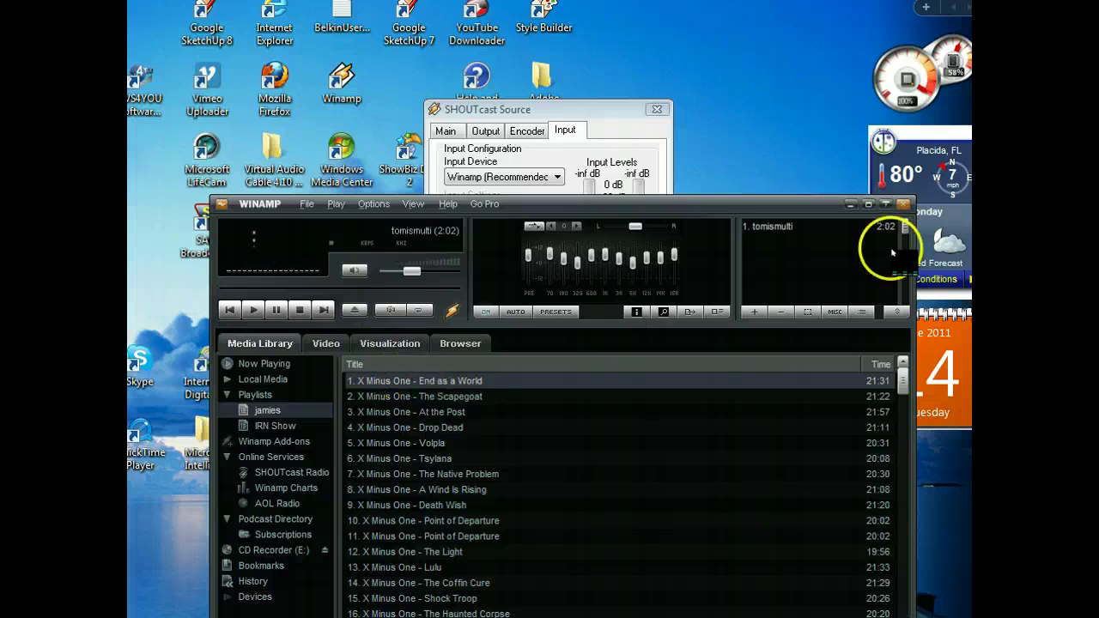
double_click(413, 382)
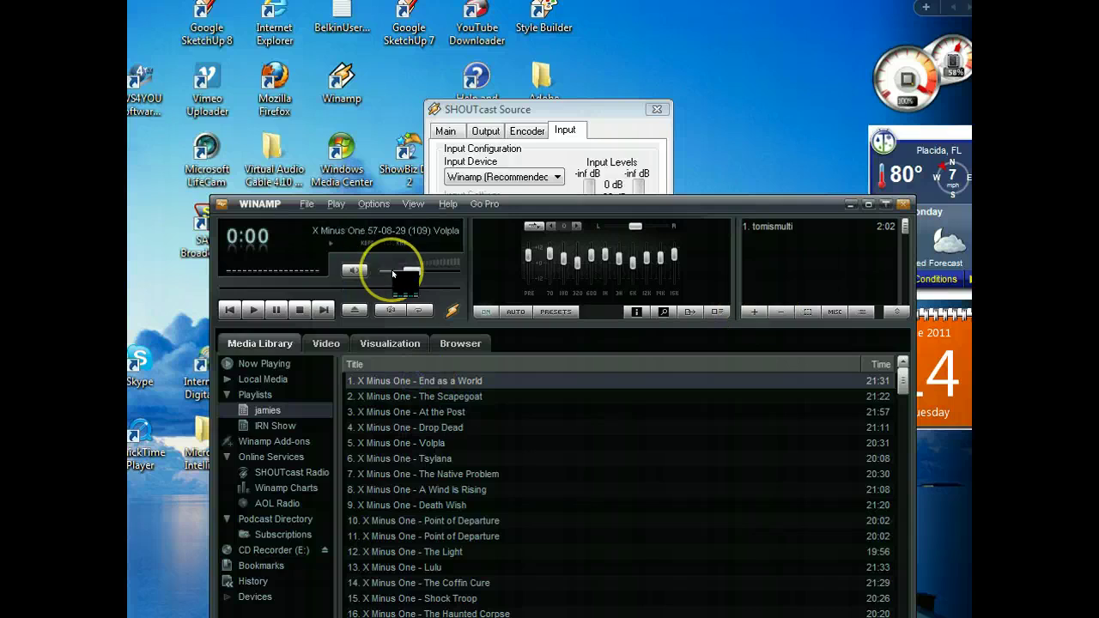
click(318, 307)
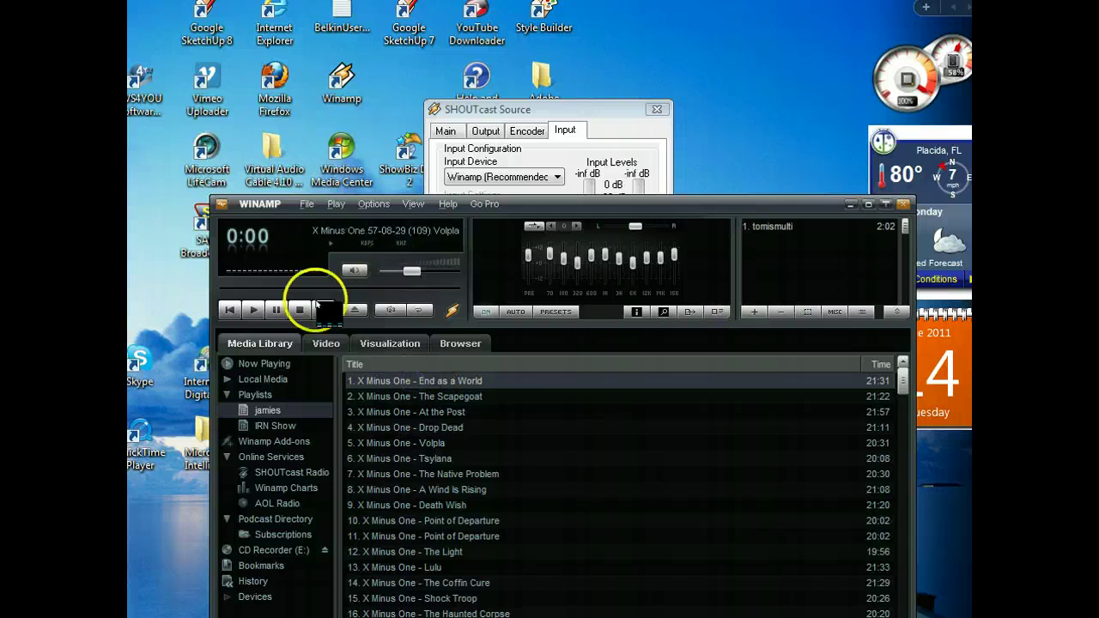
click(252, 307)
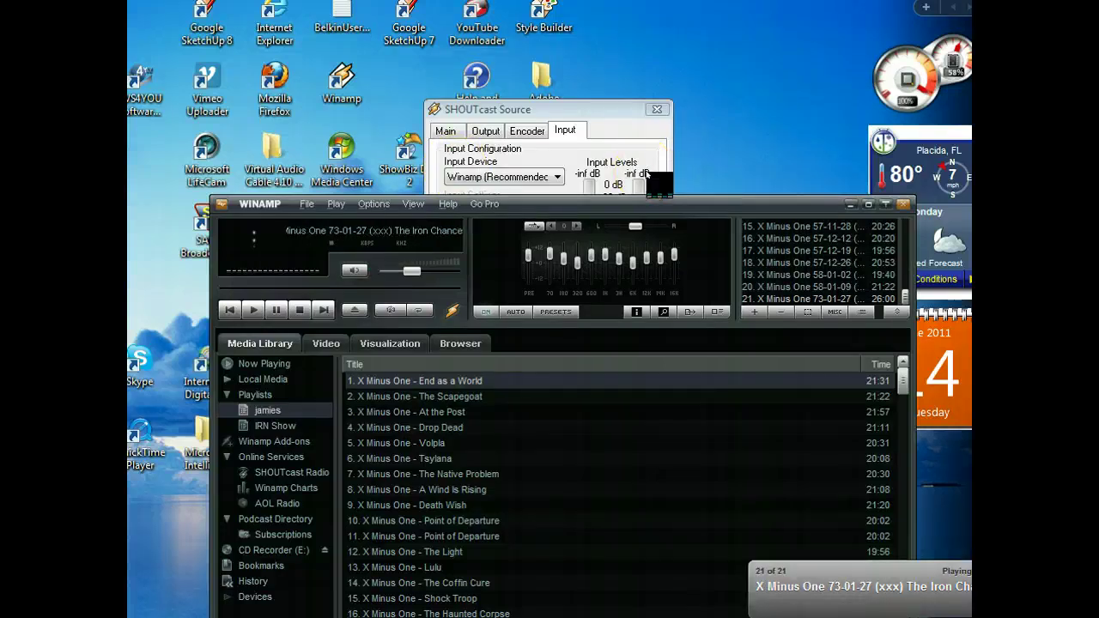
click(592, 151)
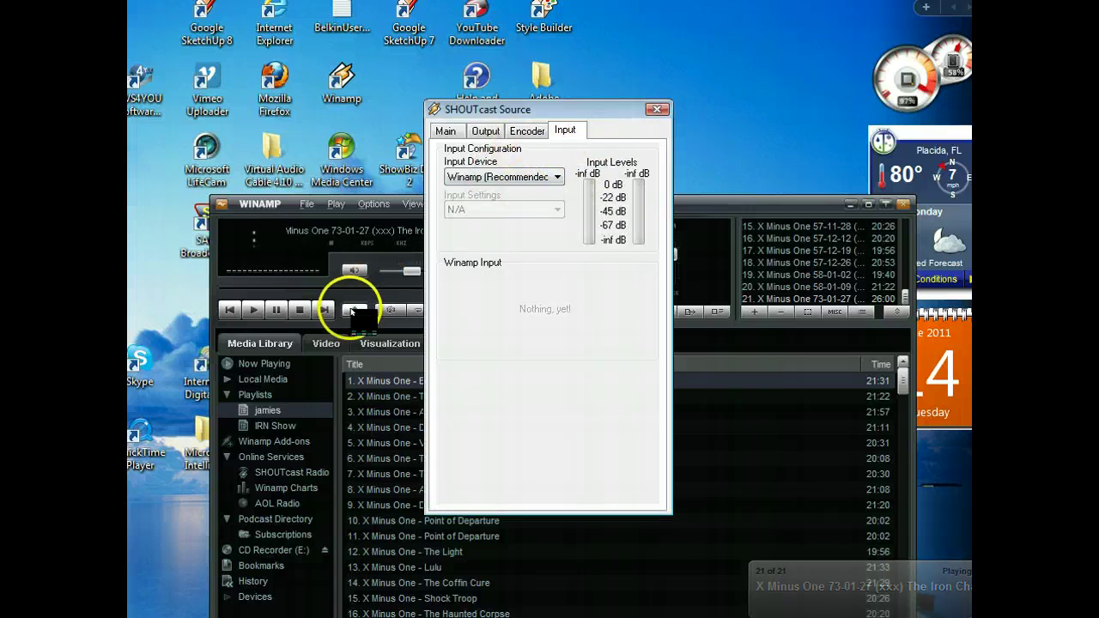
Set the SHOUTcast Source input device to Soundcard Input at 44100Hz stereo.
click(554, 178)
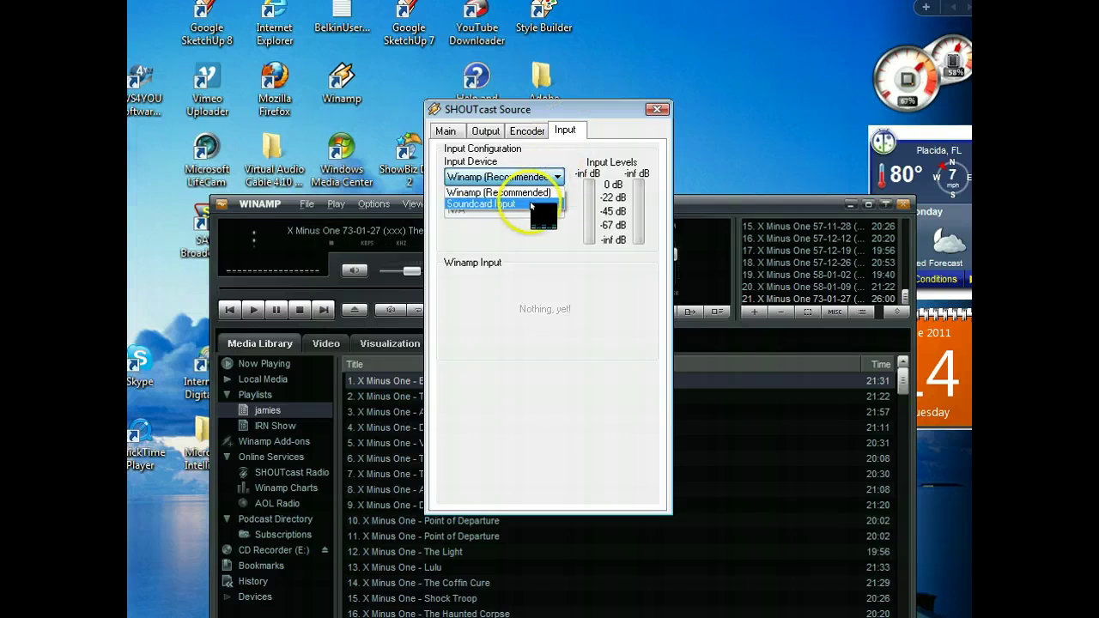
click(532, 205)
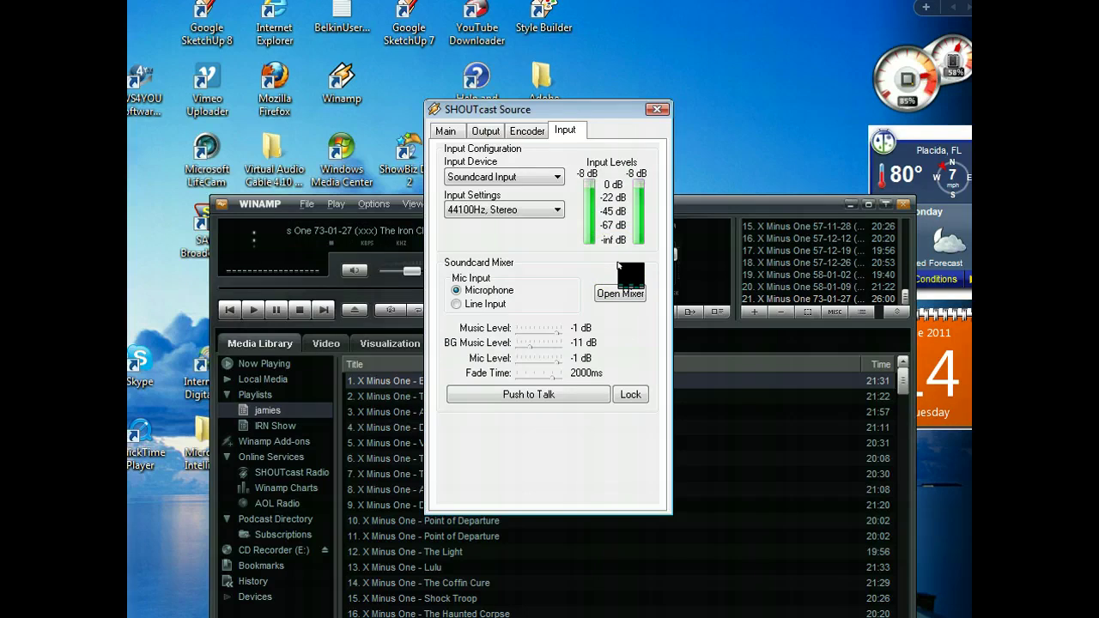
click(556, 176)
click(556, 176)
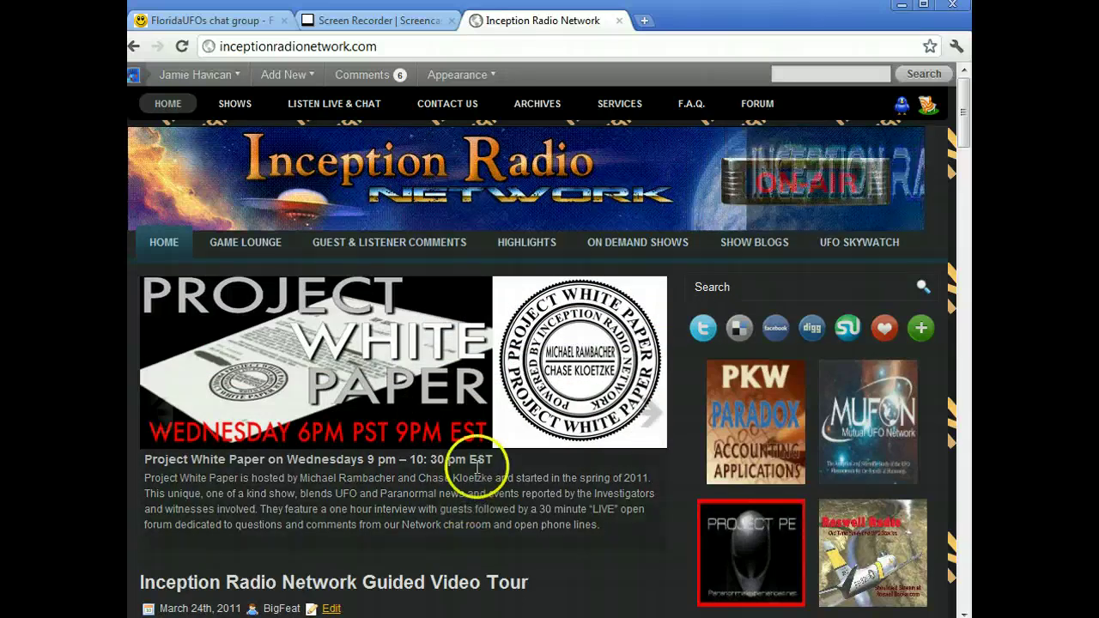
Scroll to the Stream Monster player and briefly play, then pause, the Inception stream.
scroll(658, 466, down, 1)
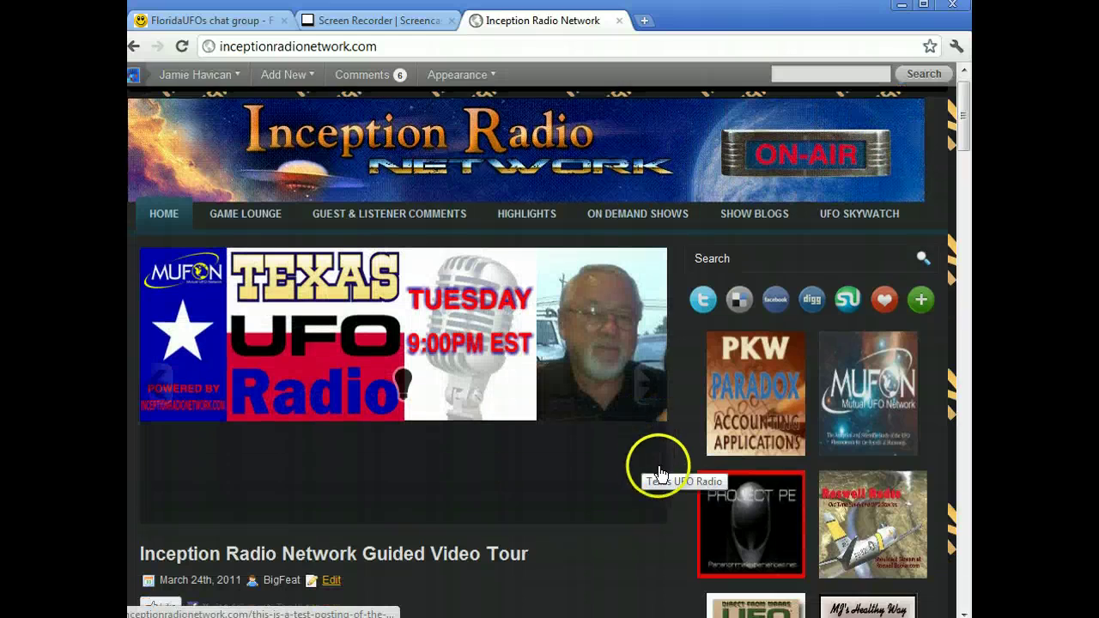
scroll(667, 509, down, 5)
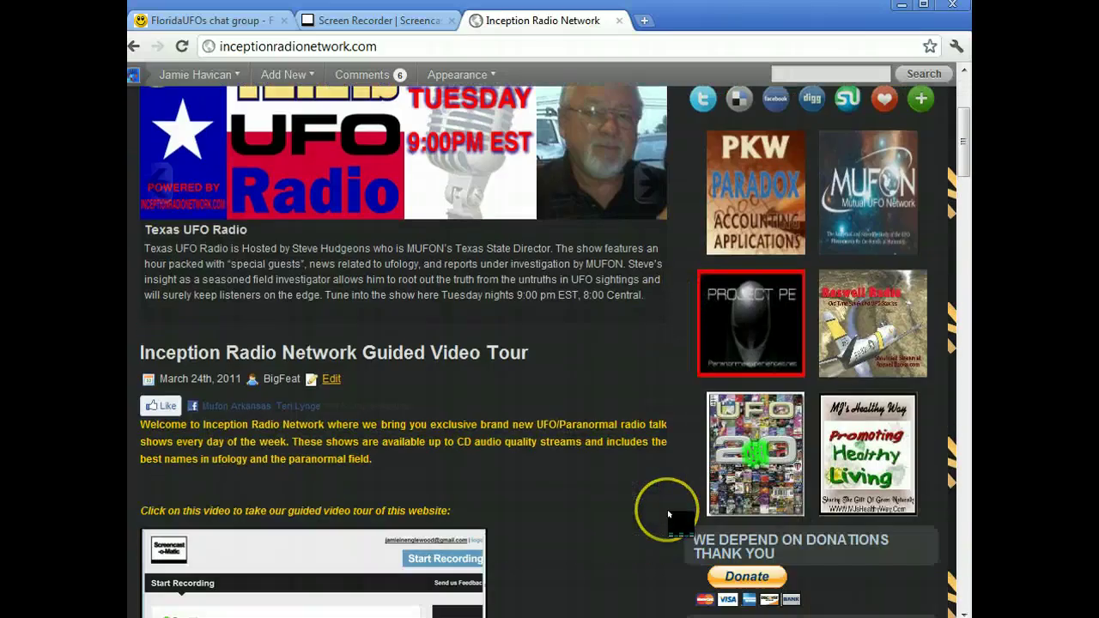
scroll(667, 509, down, 1)
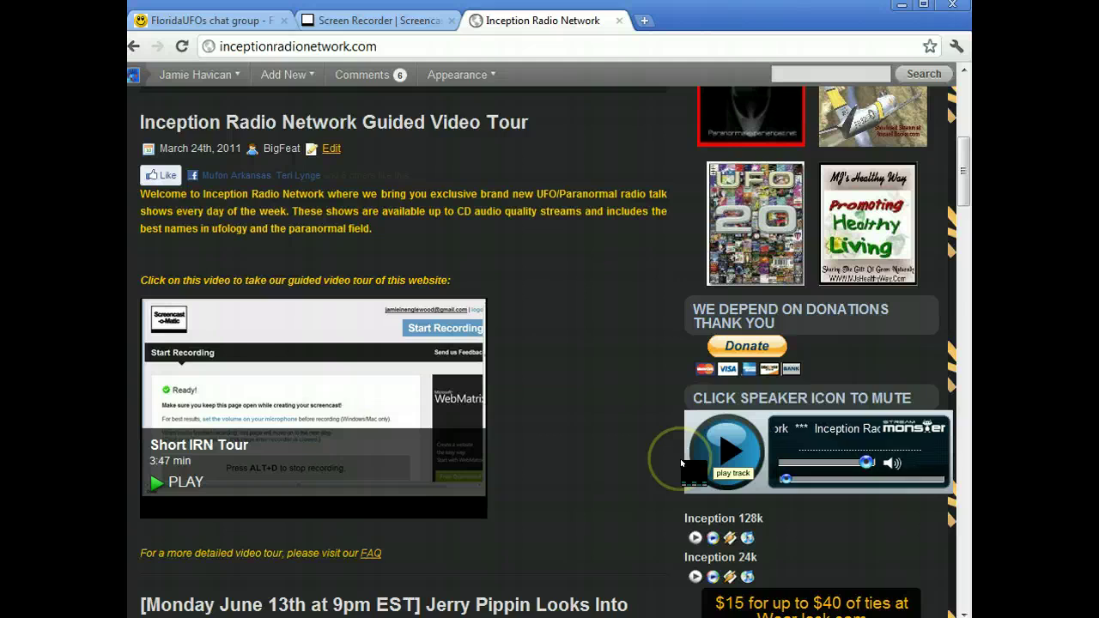
click(680, 459)
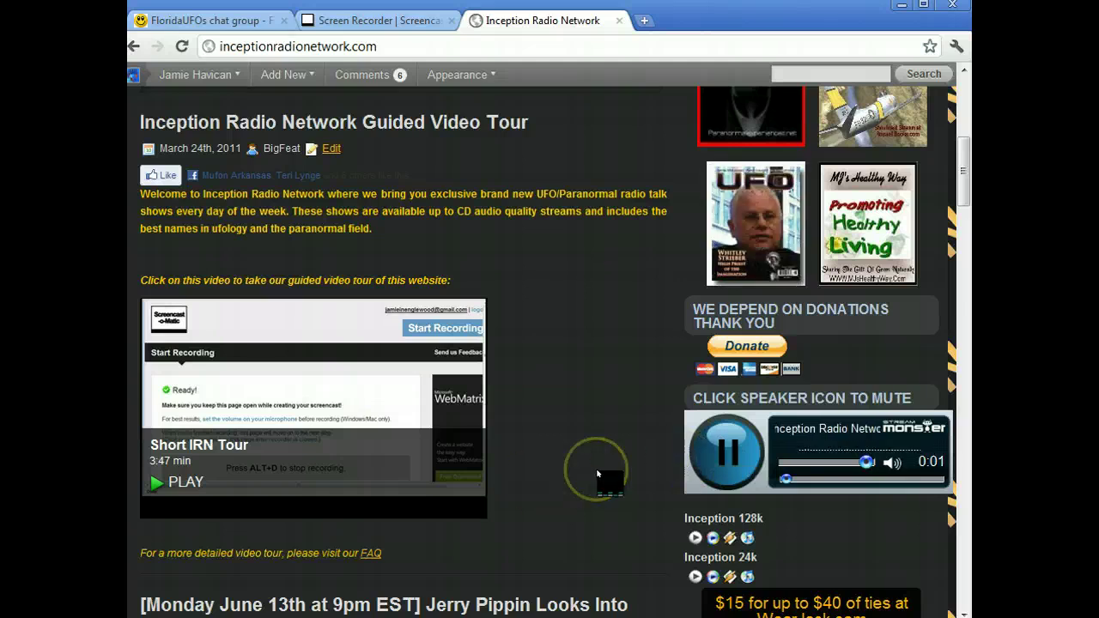
click(667, 456)
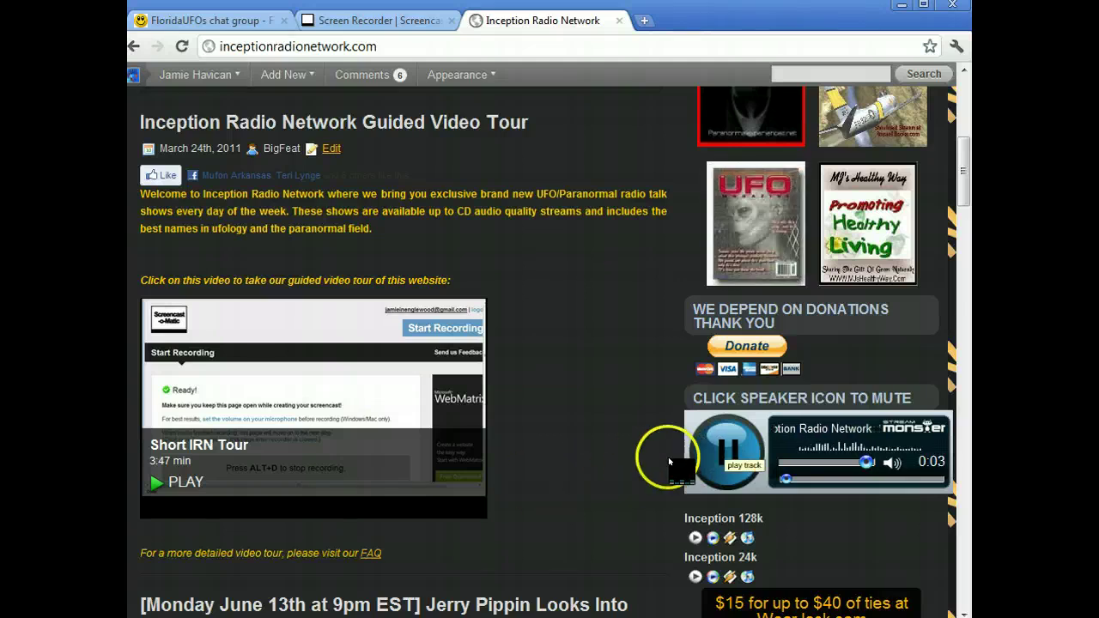
Operate further controls on the Inception Radio Network page's player area.
click(643, 466)
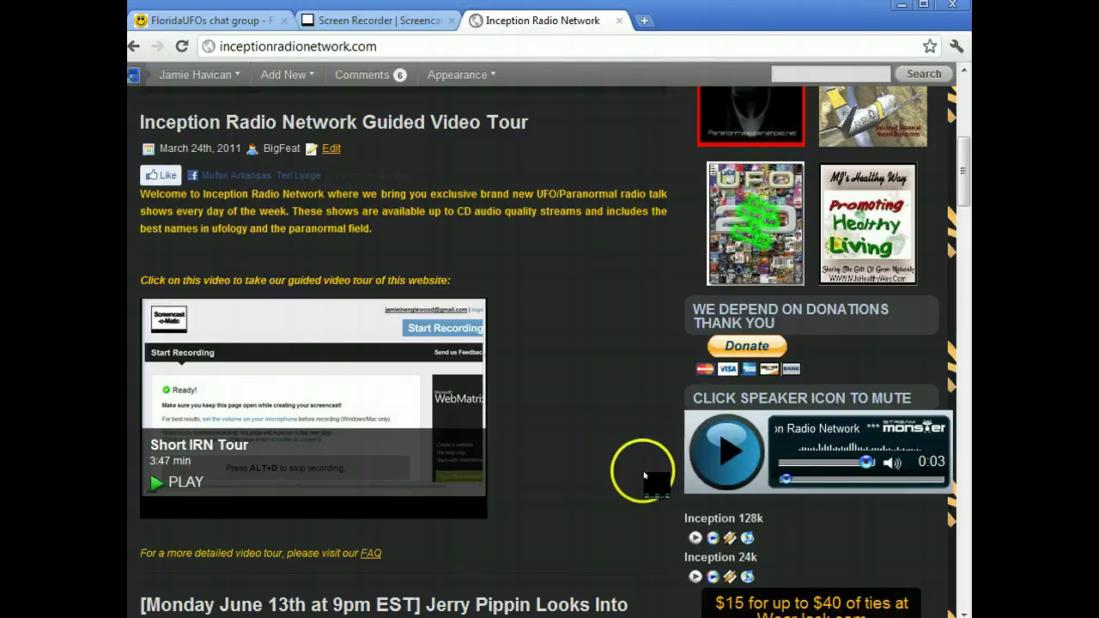
click(666, 461)
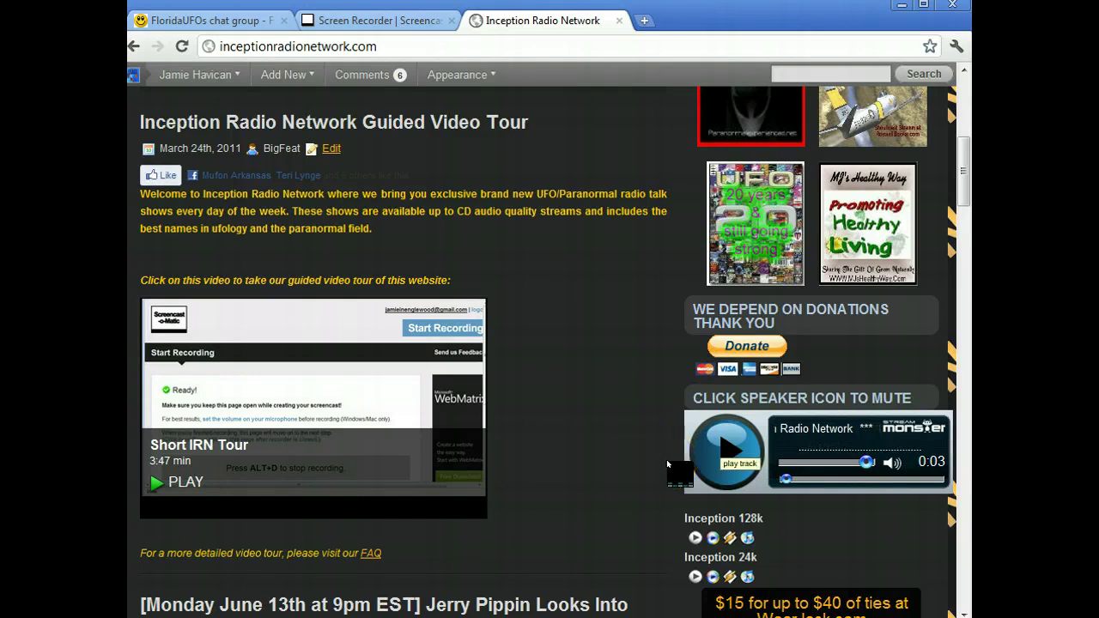
click(730, 508)
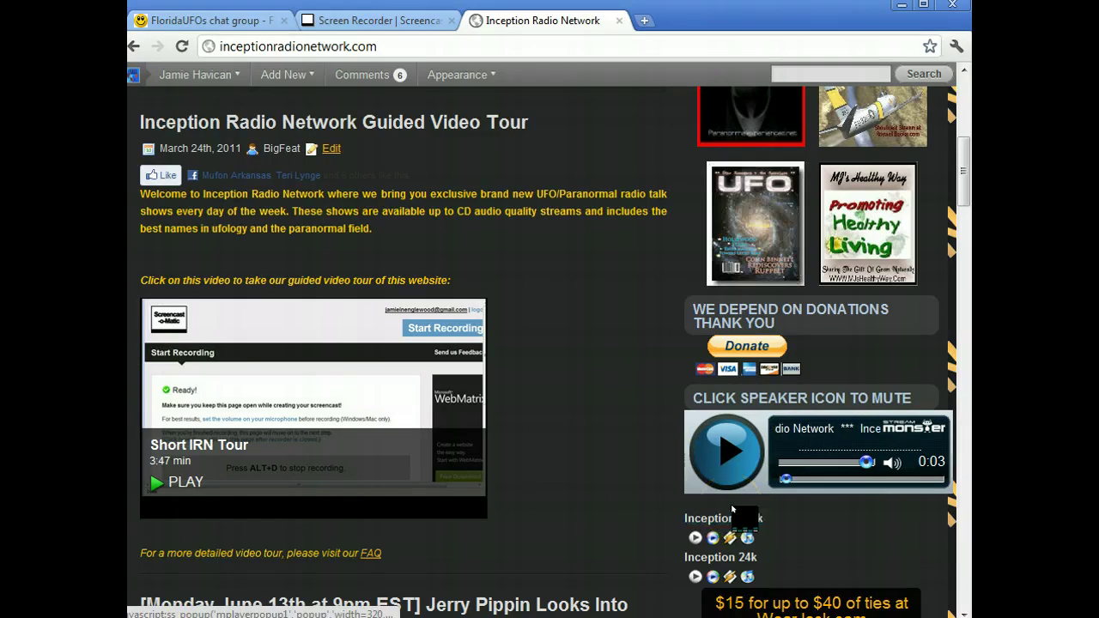
click(764, 515)
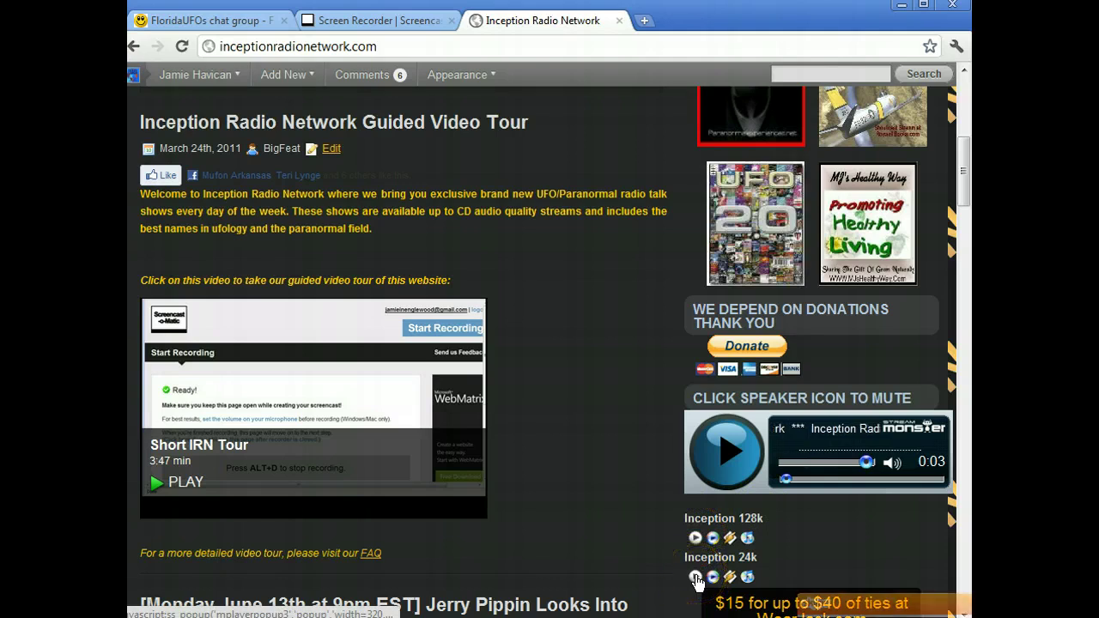
click(695, 539)
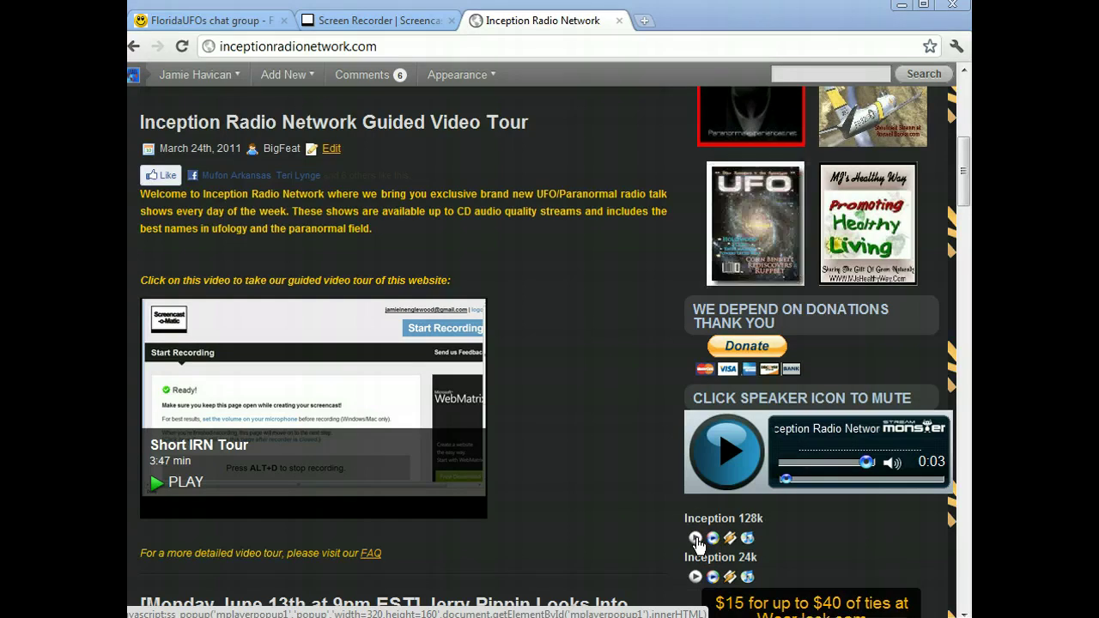
click(554, 577)
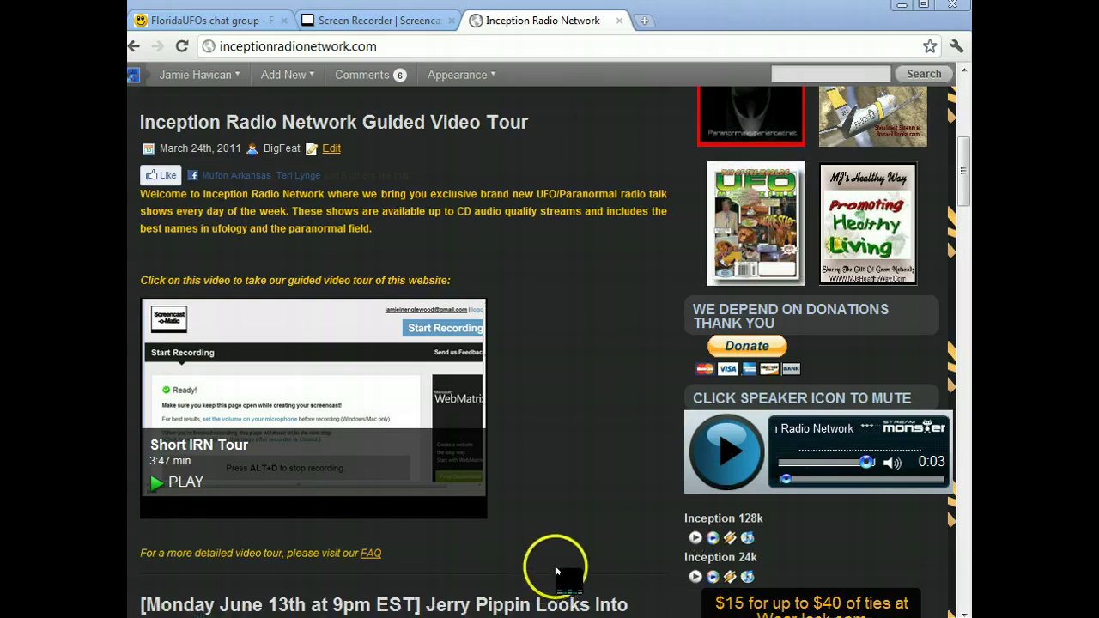
click(761, 602)
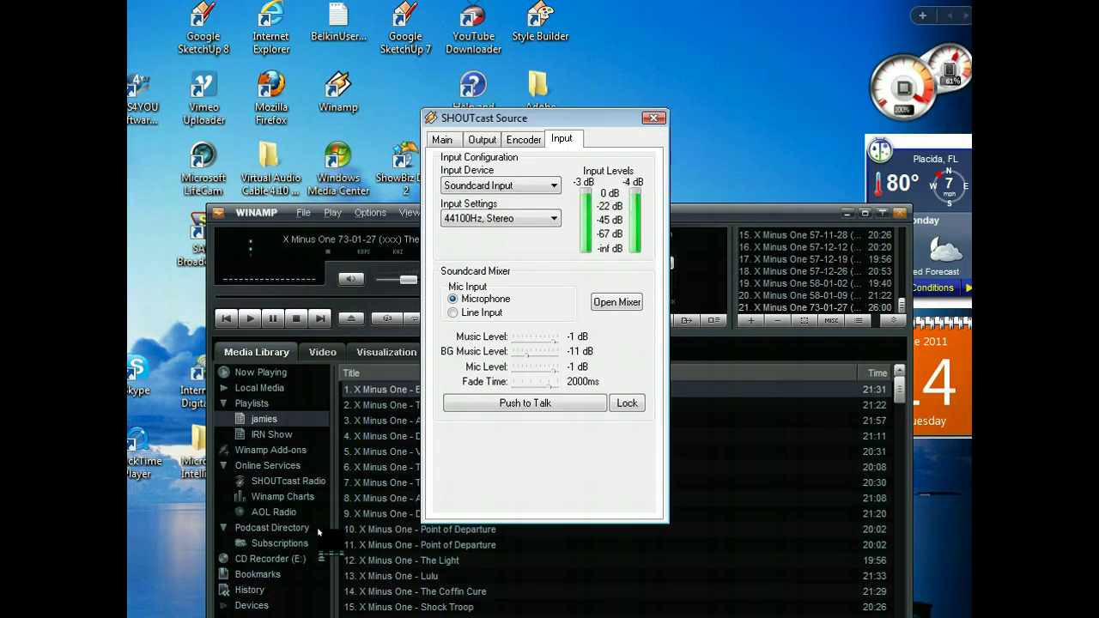
Show the SHOUTcast Source Output page and review Output 1's Yellowpages listing.
click(316, 542)
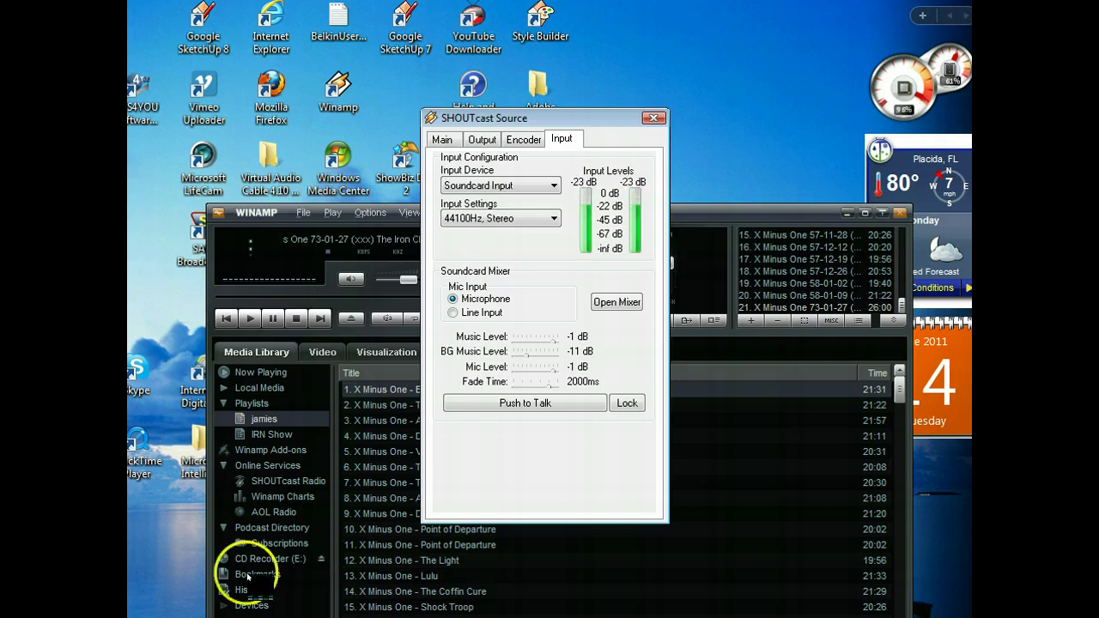
click(442, 138)
click(475, 141)
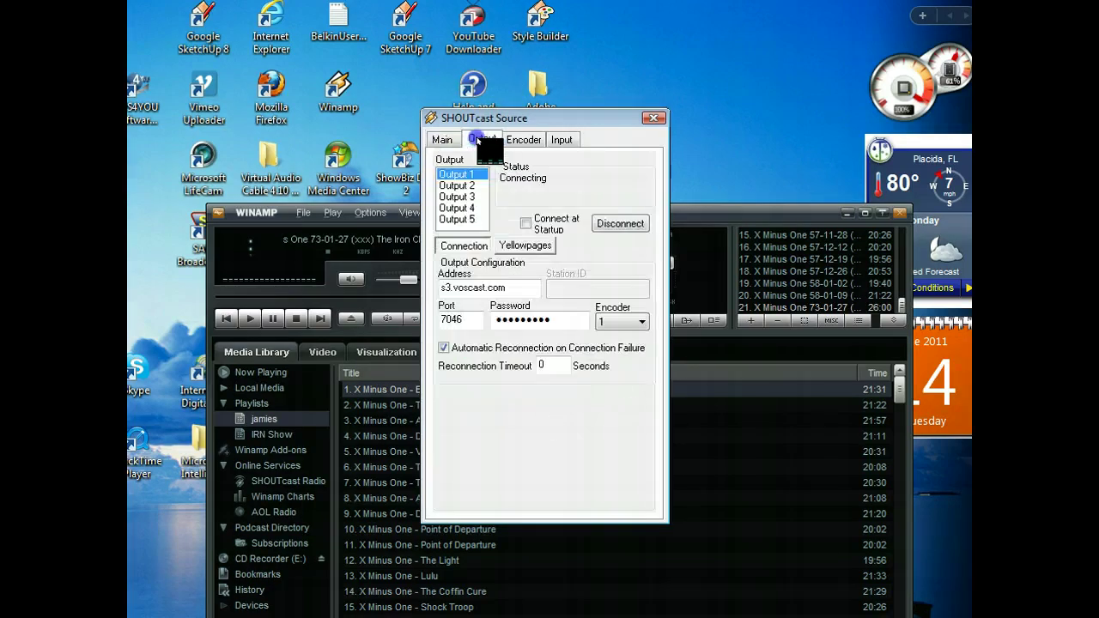
click(524, 246)
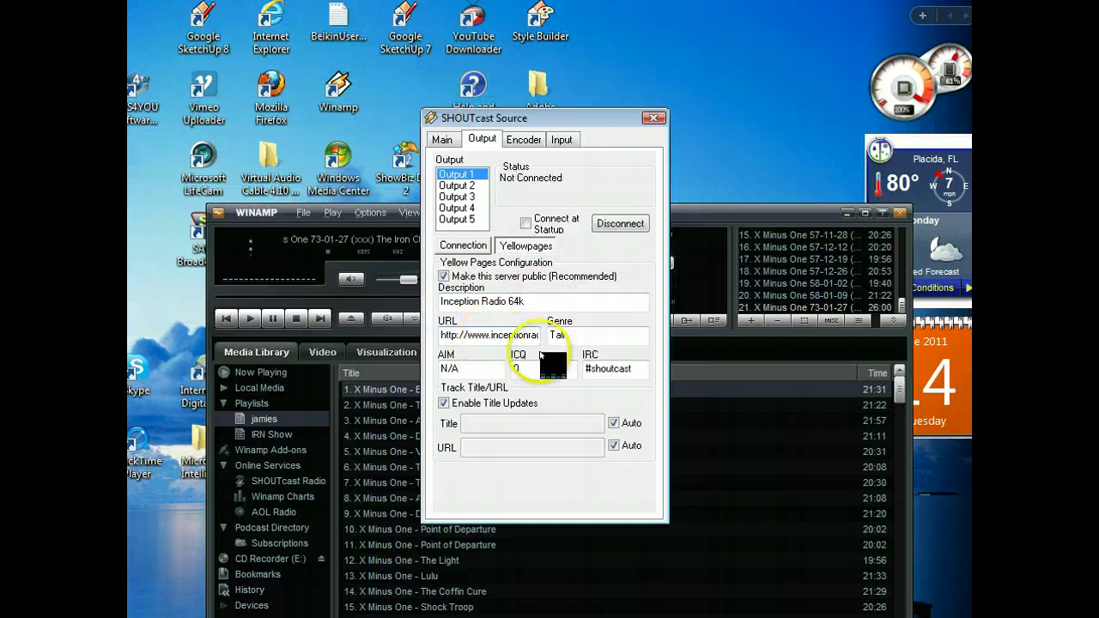
click(466, 245)
Review Output 2's connection settings and Yellowpages directory details.
click(464, 175)
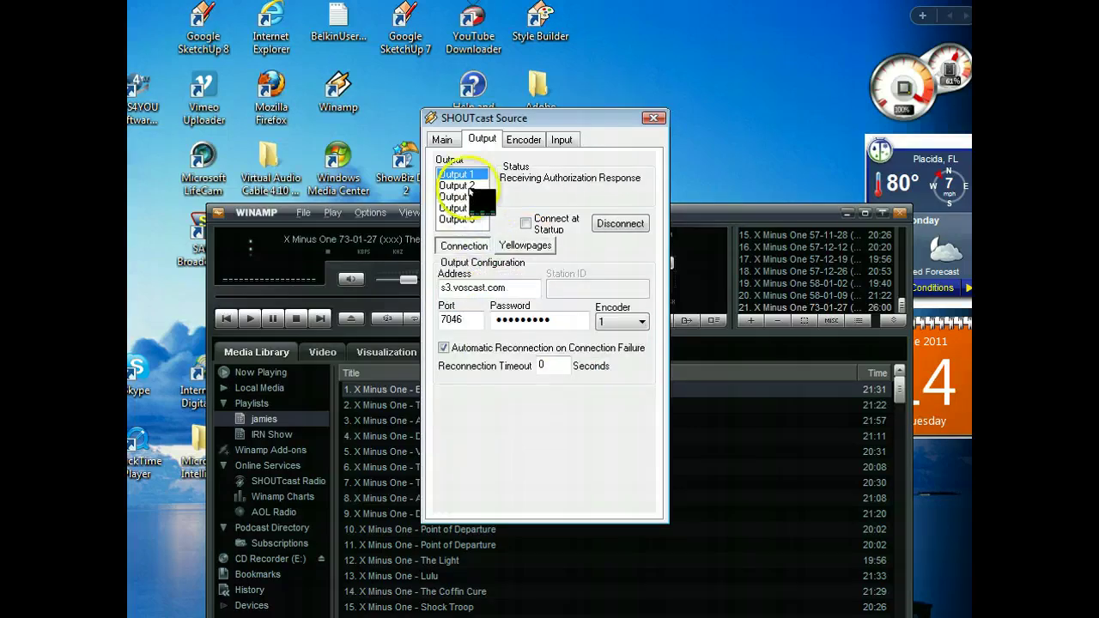
click(459, 186)
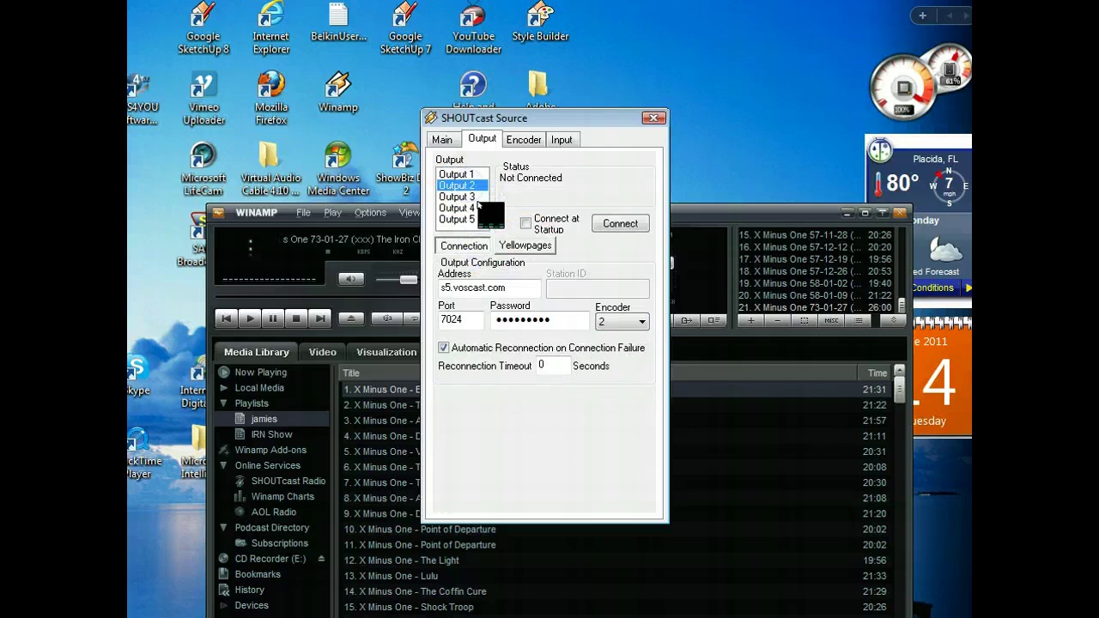
click(524, 245)
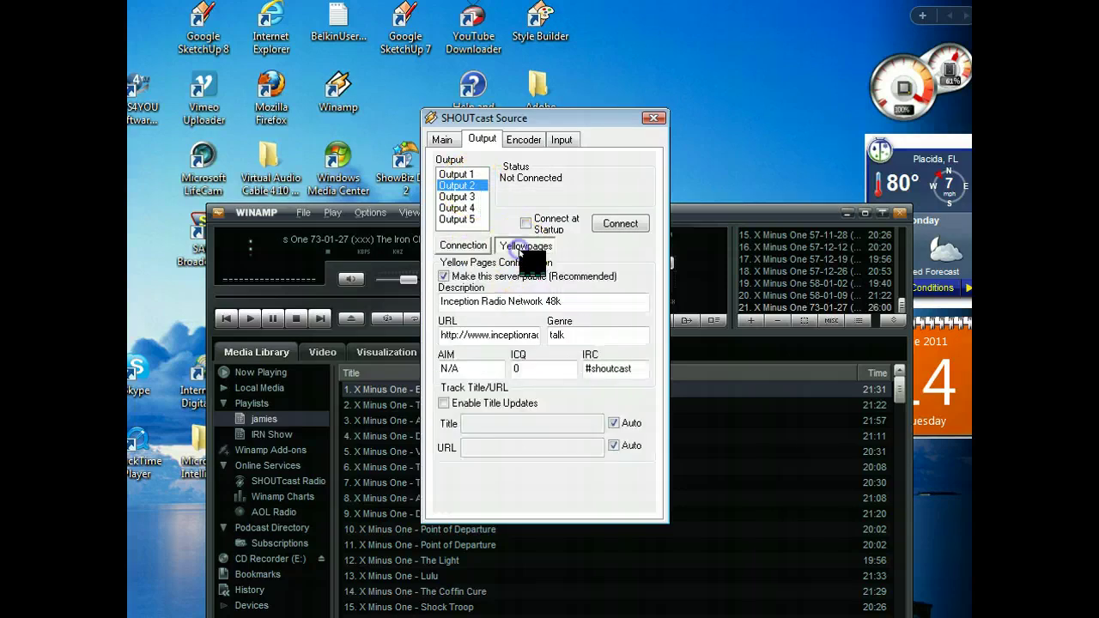
click(463, 245)
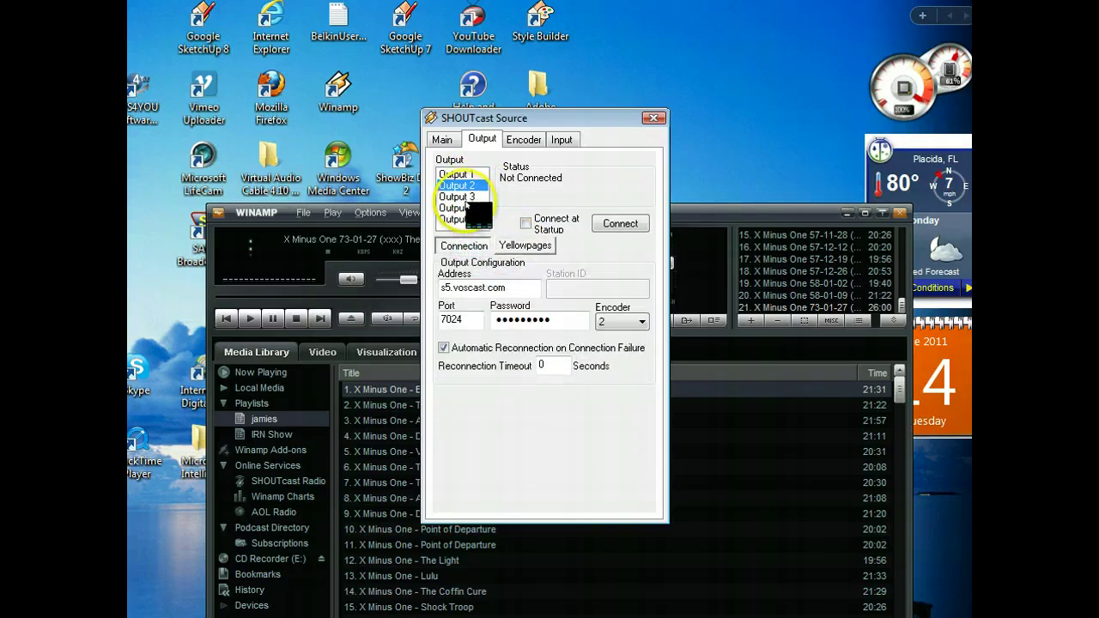
Check Output 3's Yellowpages details, then show unused Output 4 at localhost, port 8000.
click(457, 196)
click(519, 247)
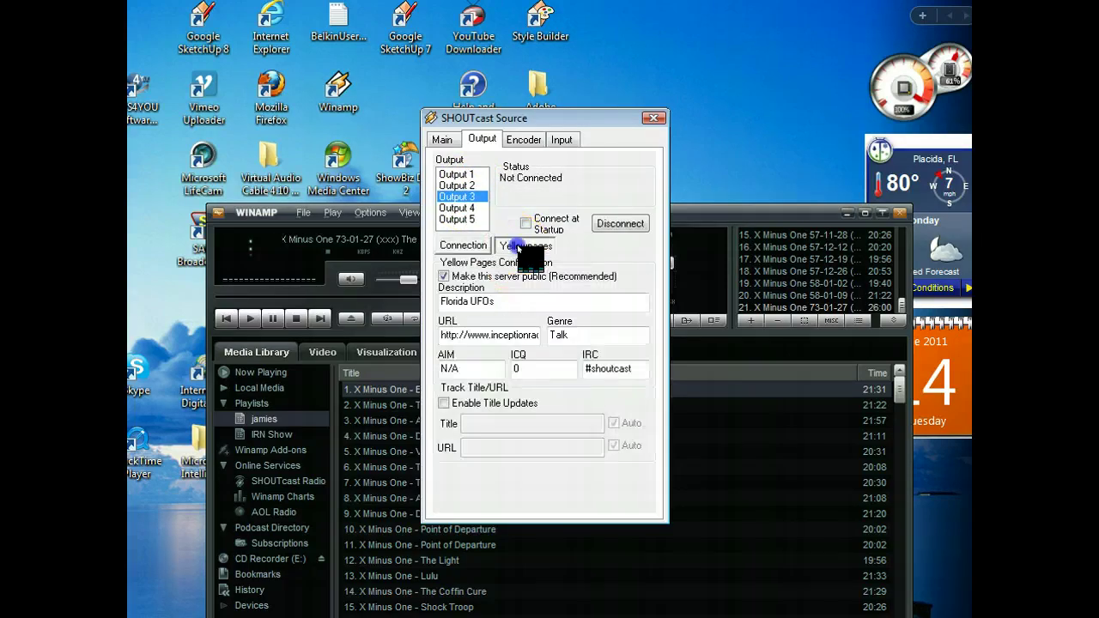
click(456, 208)
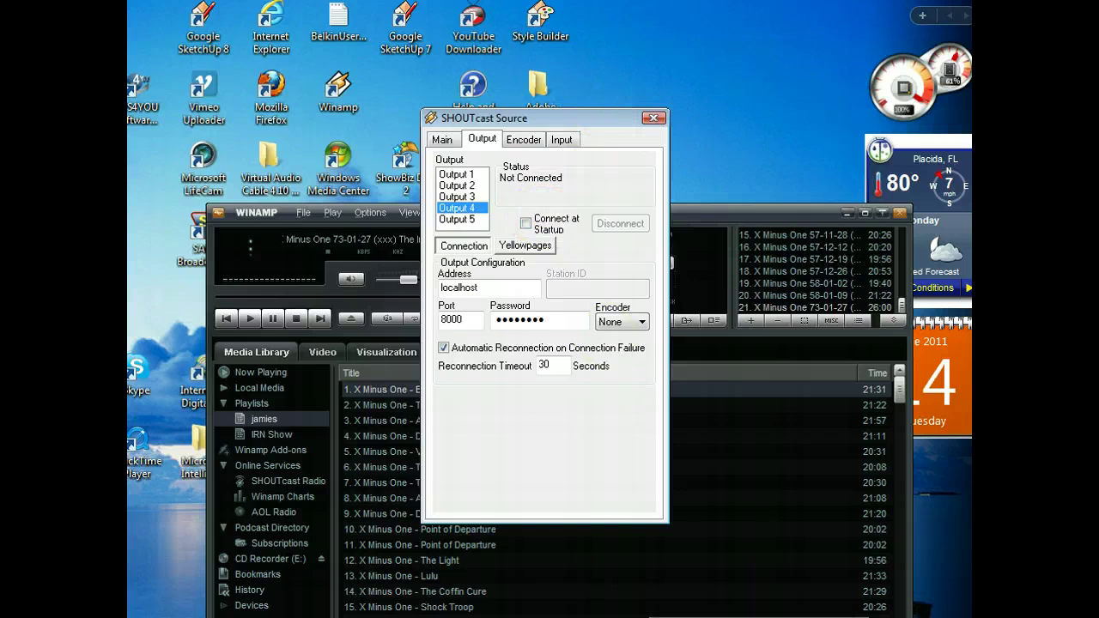
right_click(756, 617)
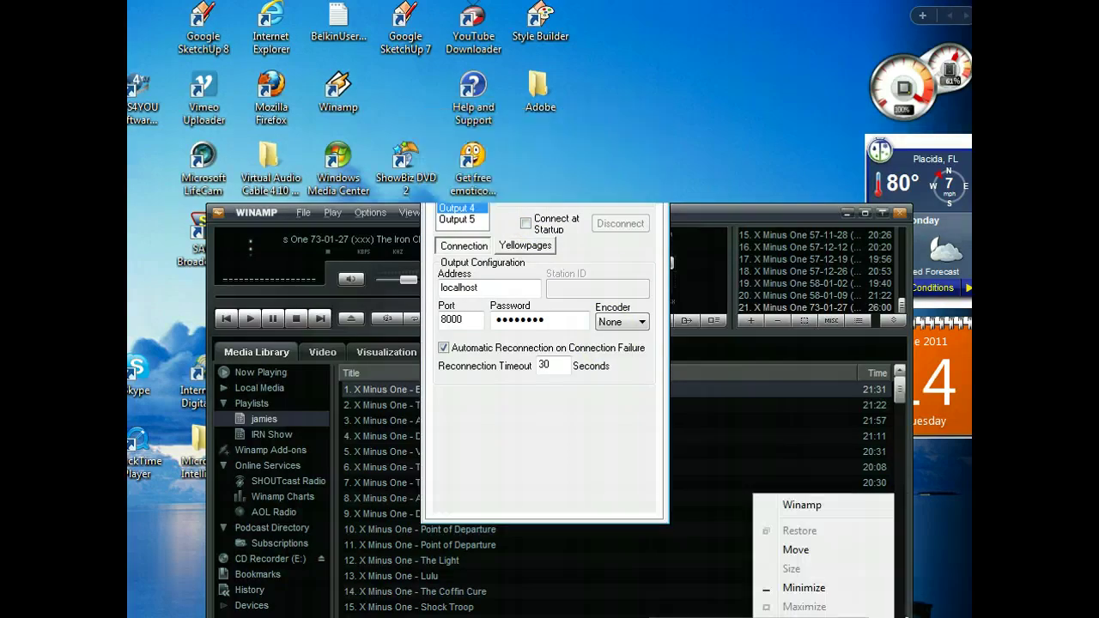
Minimize Winamp and its SHOUTcast Source window, then switch back to Chrome.
key(n)
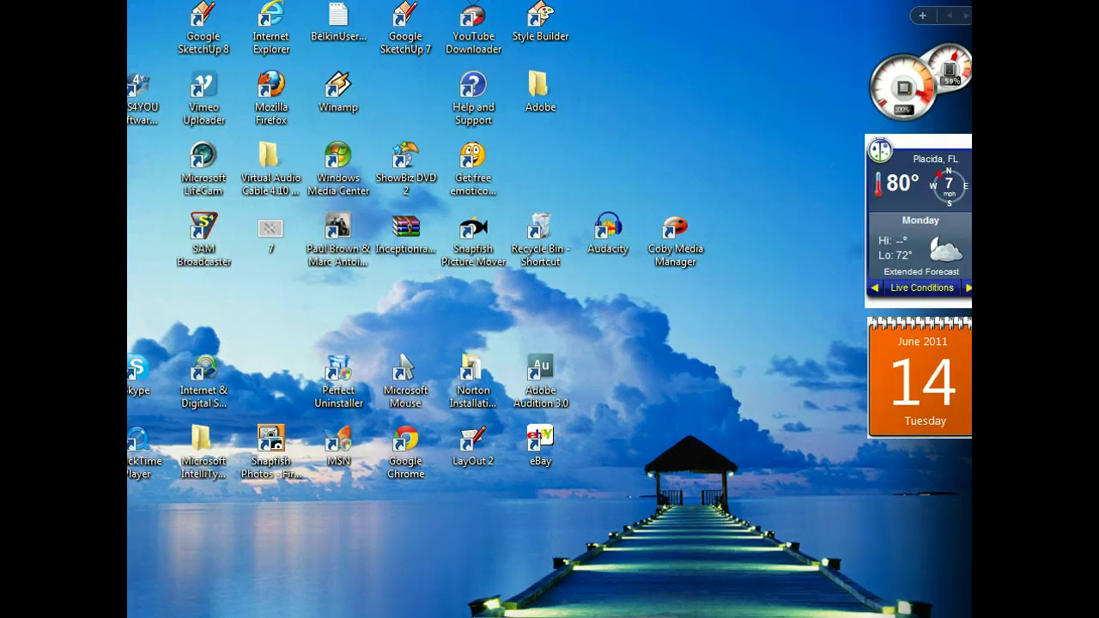
key(alt+Tab)
Load shoutcast.com in a new Chrome tab.
click(644, 29)
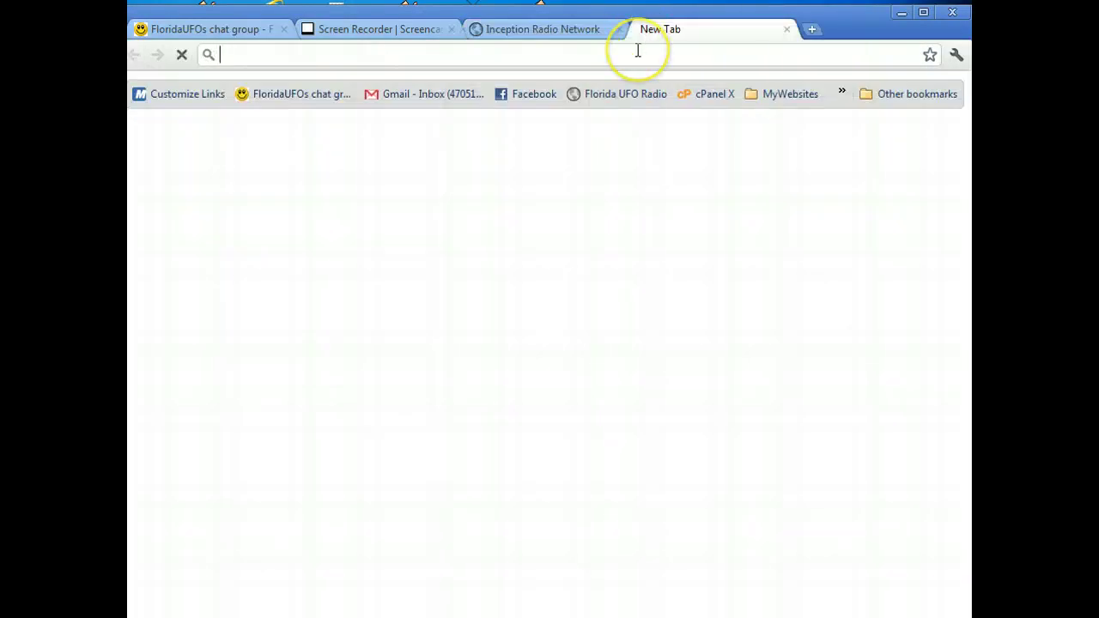
text(shoutcx)
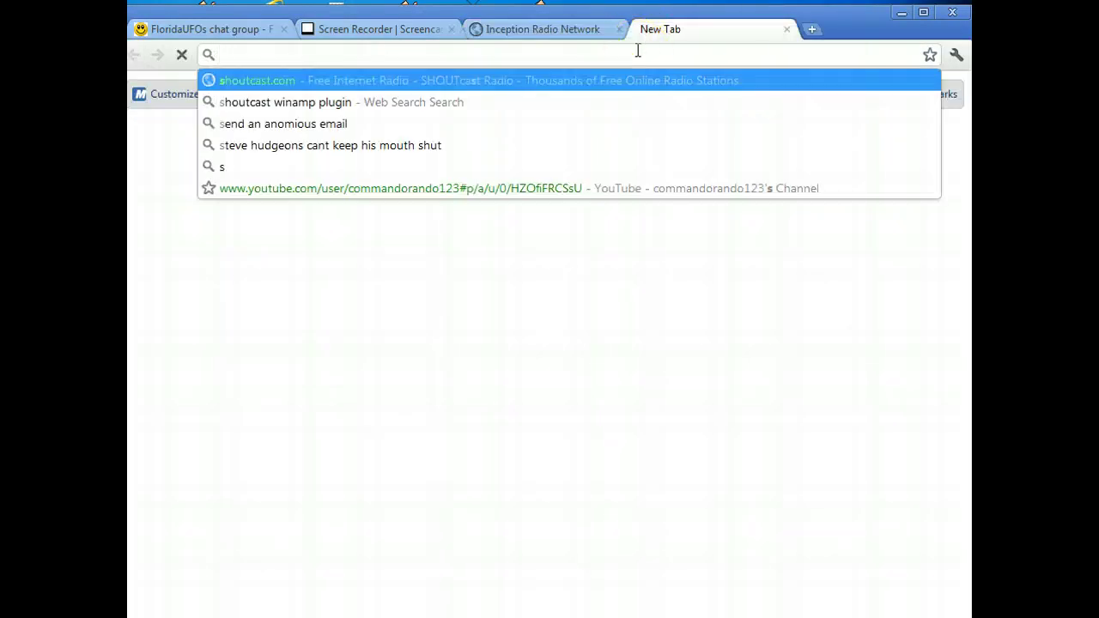
key(BackSpace)
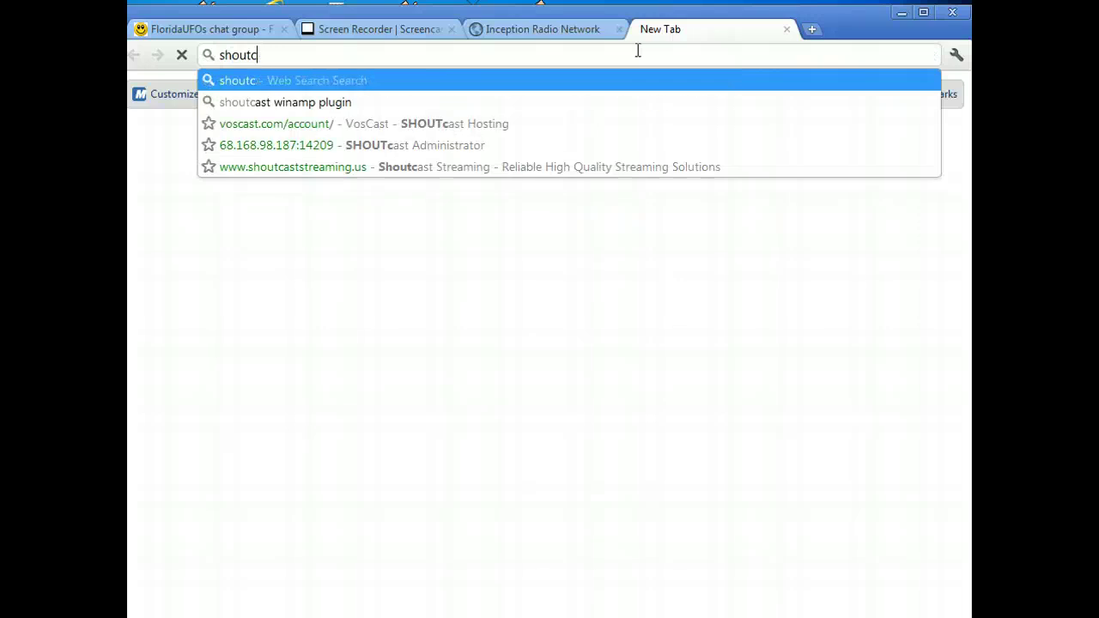
text(ast)
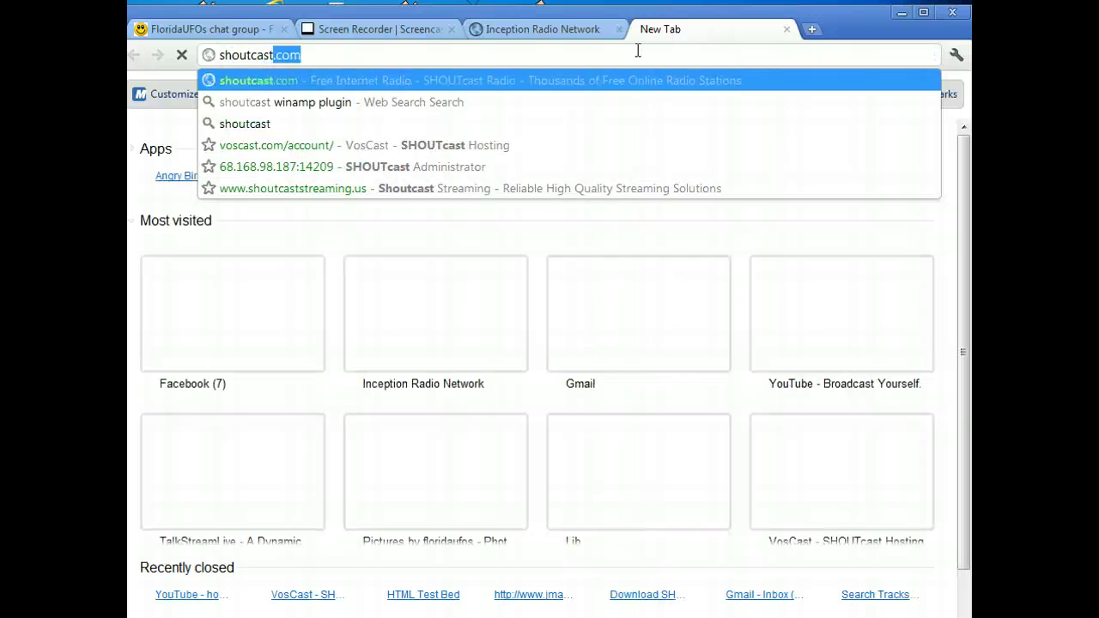
text(.com)
key(Return)
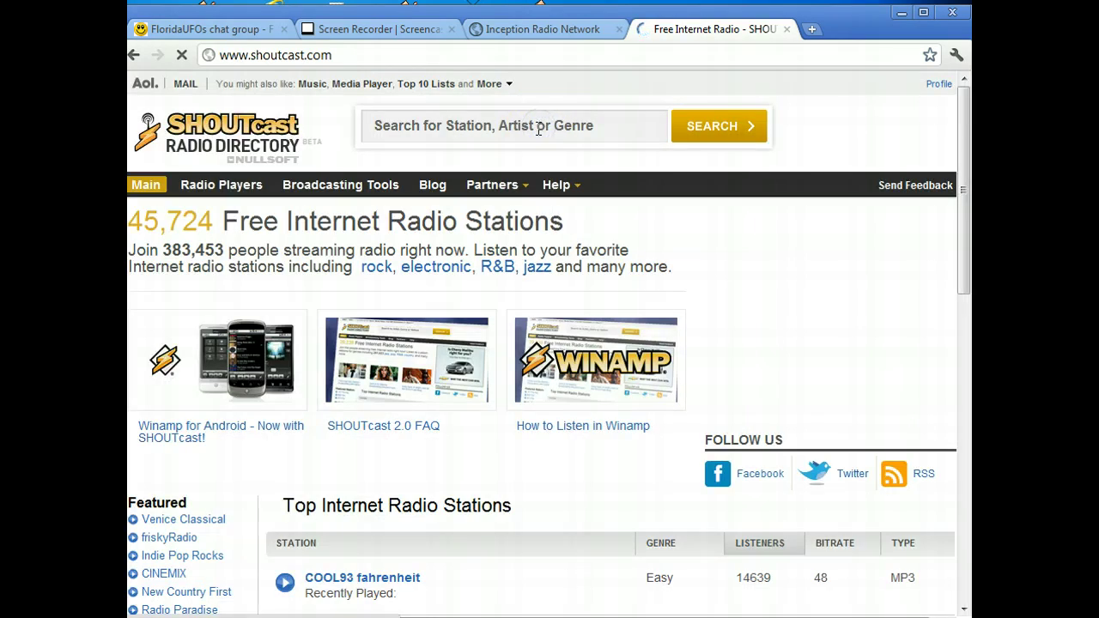
Search the SHOUTcast directory for 'inception Radio'.
click(538, 129)
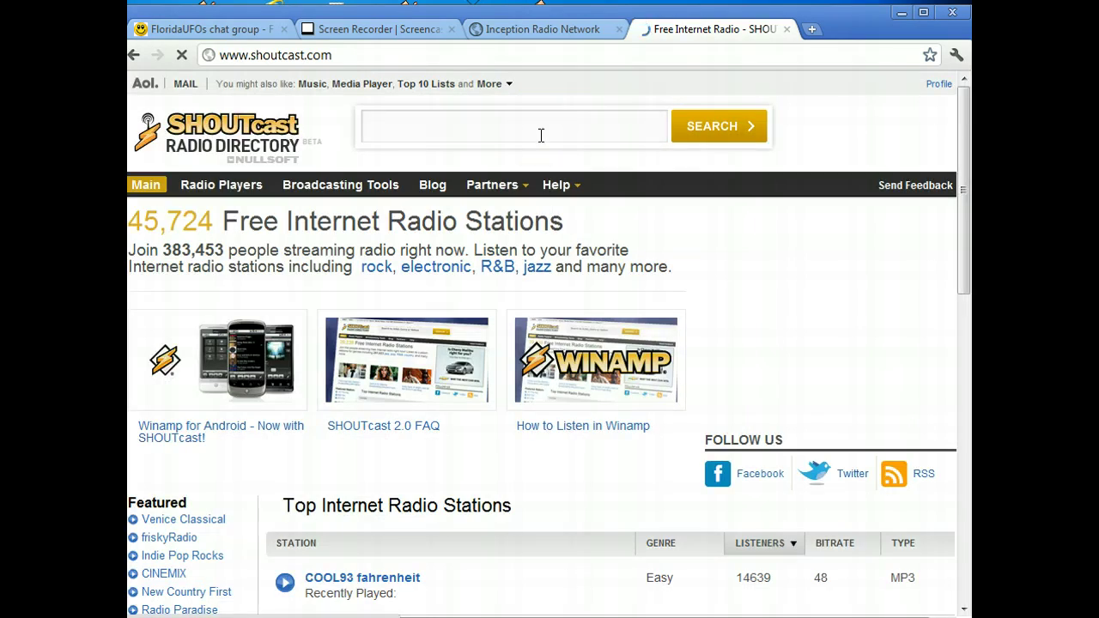
text(inception)
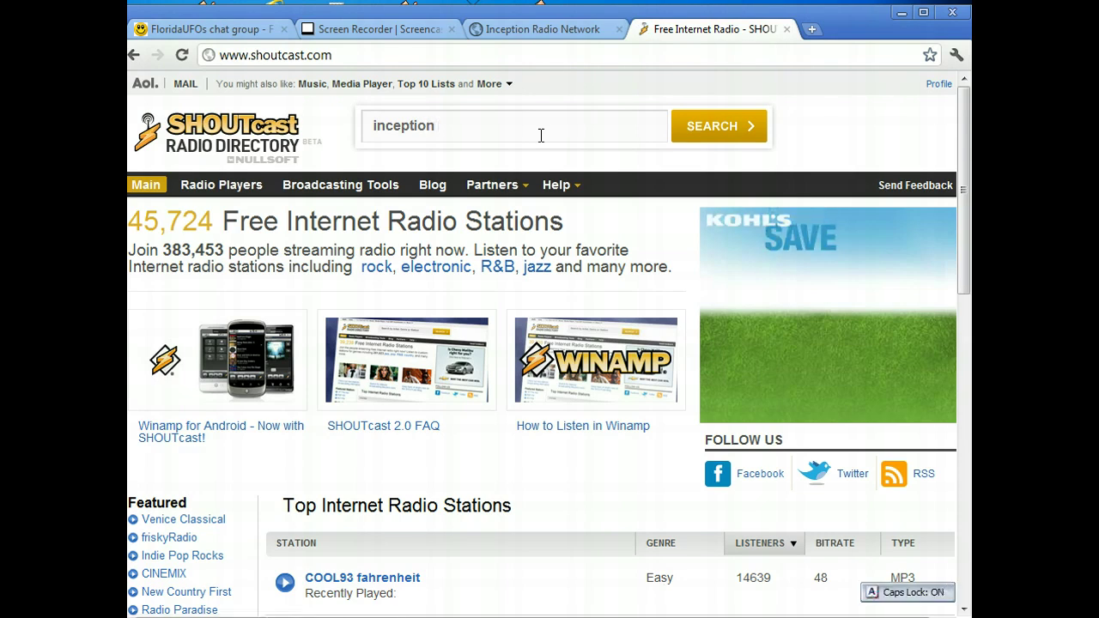
text( Radio)
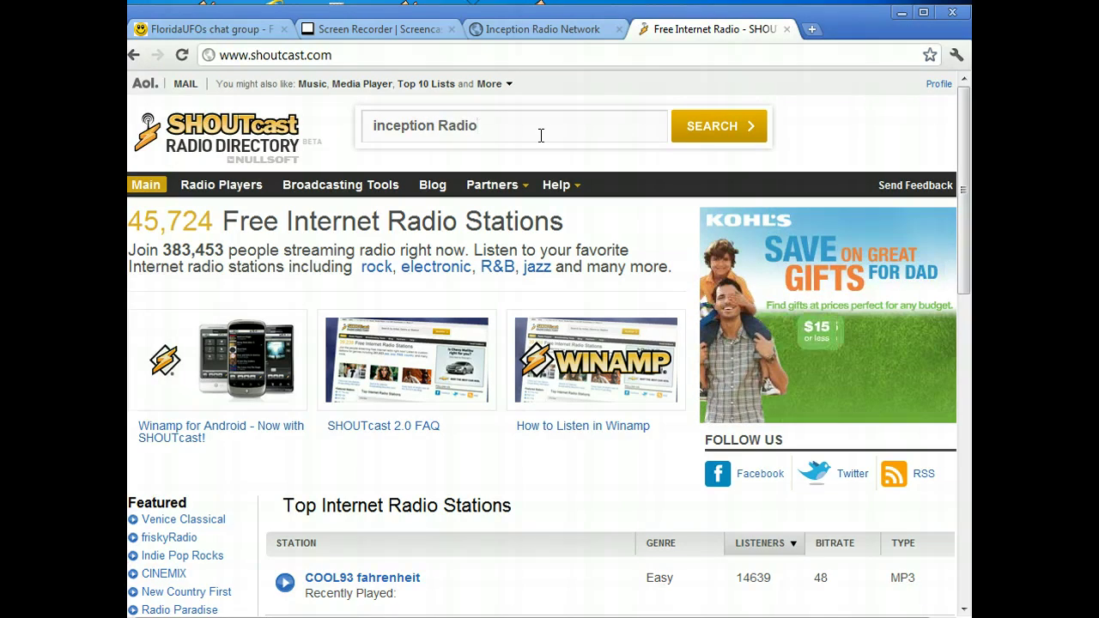
click(687, 128)
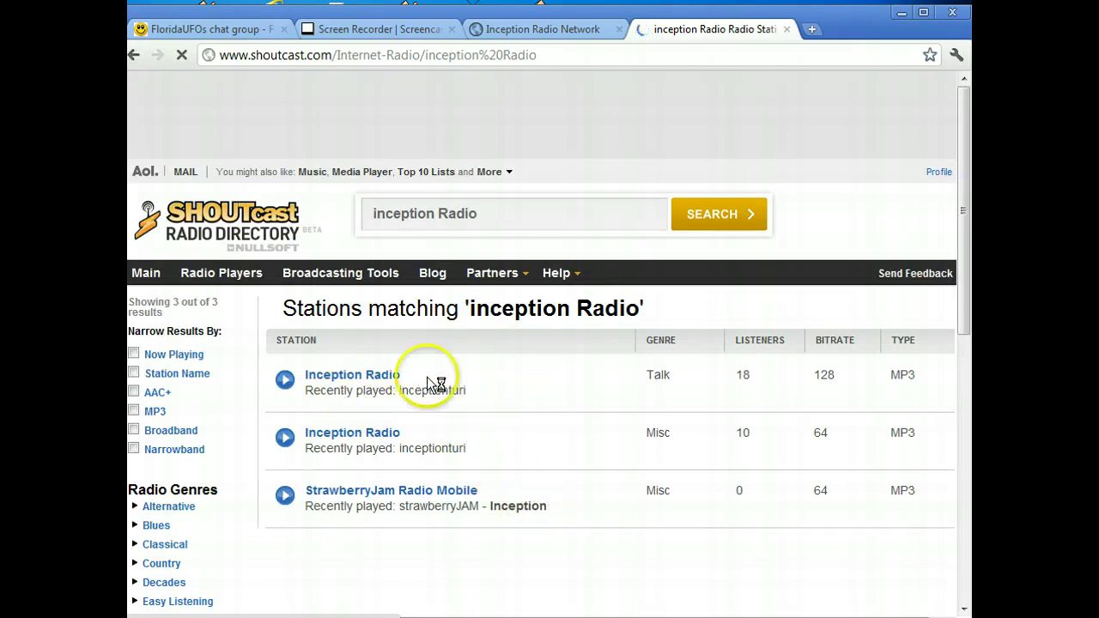
Play the 128 kbps Inception Radio stream, then minimize Chrome to reveal SAM Broadcaster.
click(286, 383)
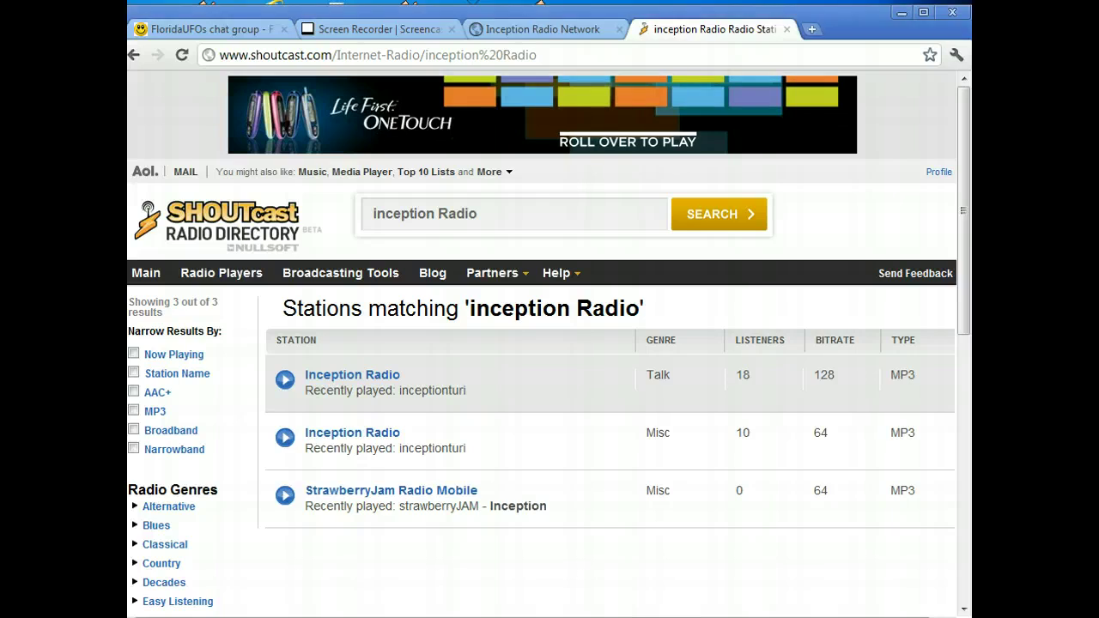
key(alt+space)
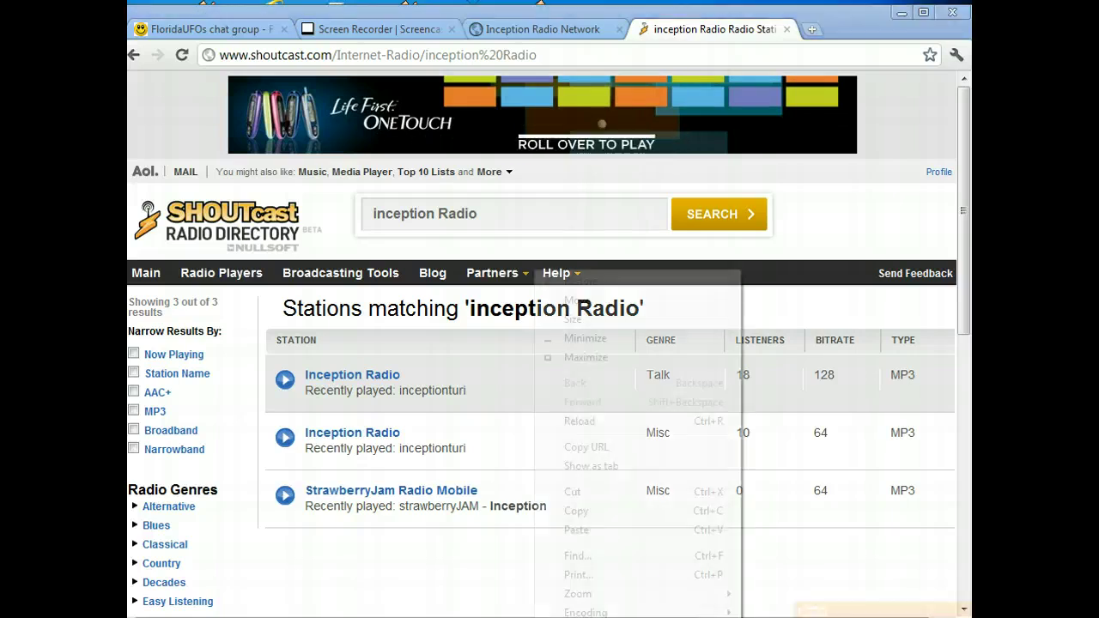
key(Escape)
click(566, 549)
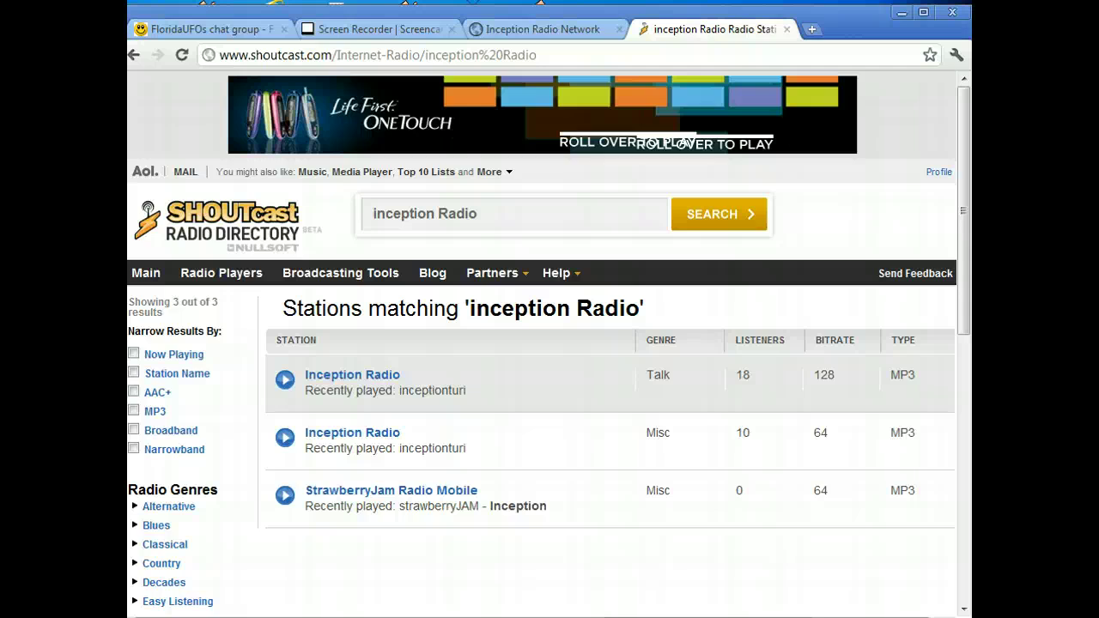
key(super+d)
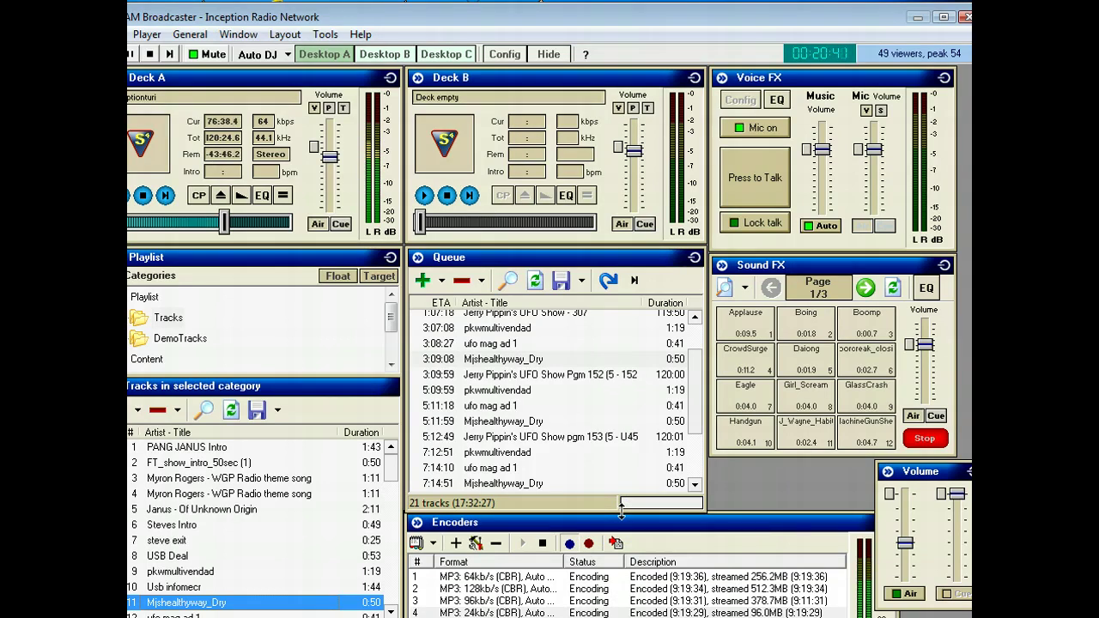
click(421, 43)
click(387, 54)
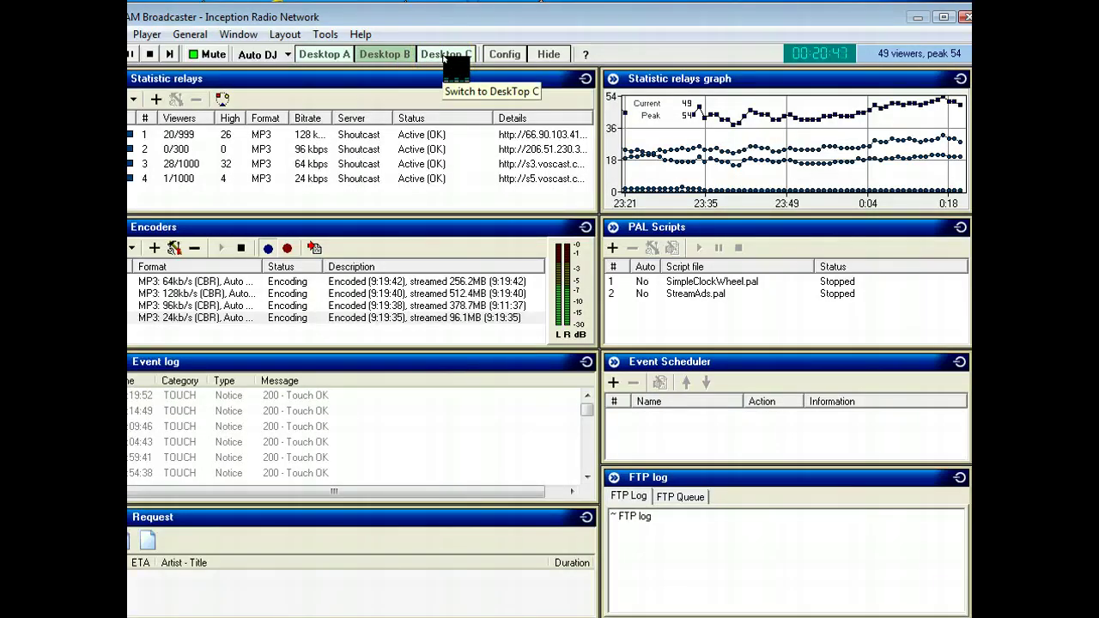
click(446, 54)
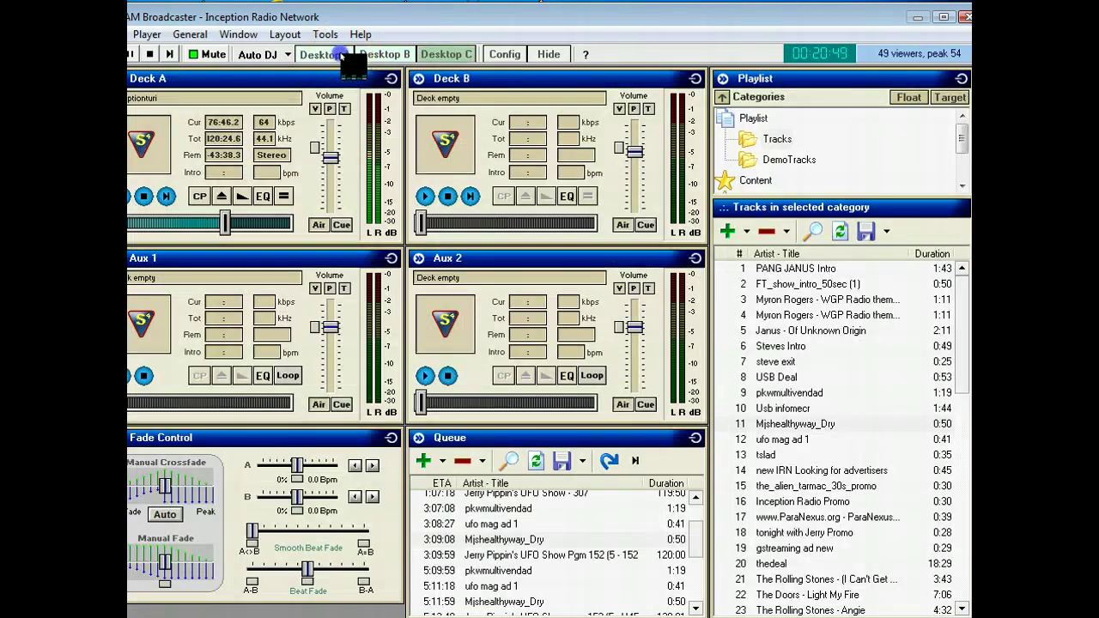
click(348, 55)
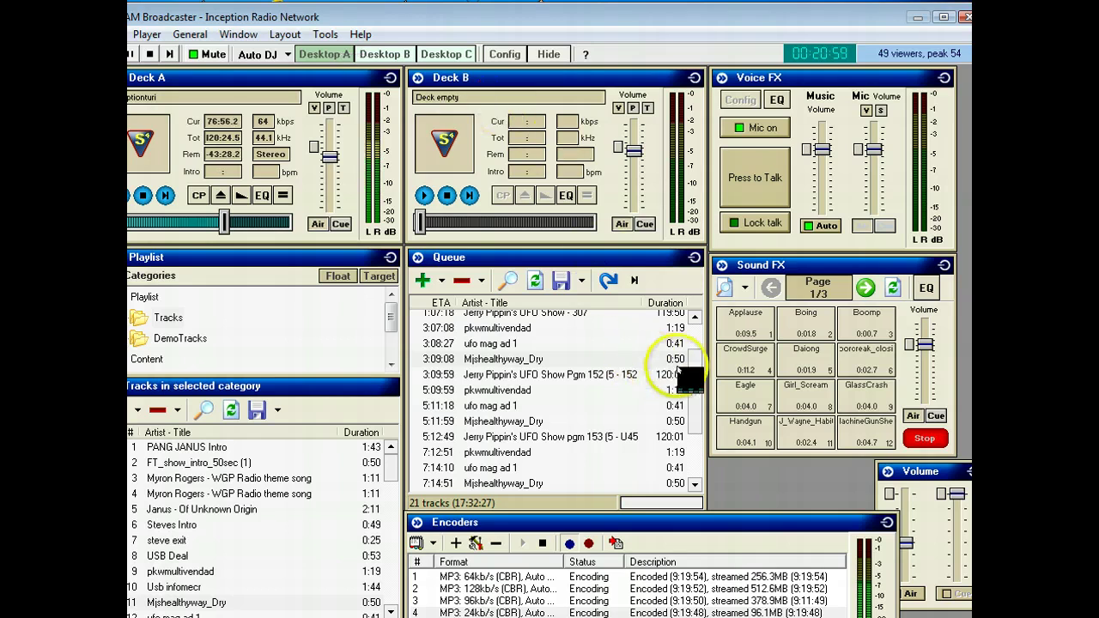
drag(695, 382, 699, 343)
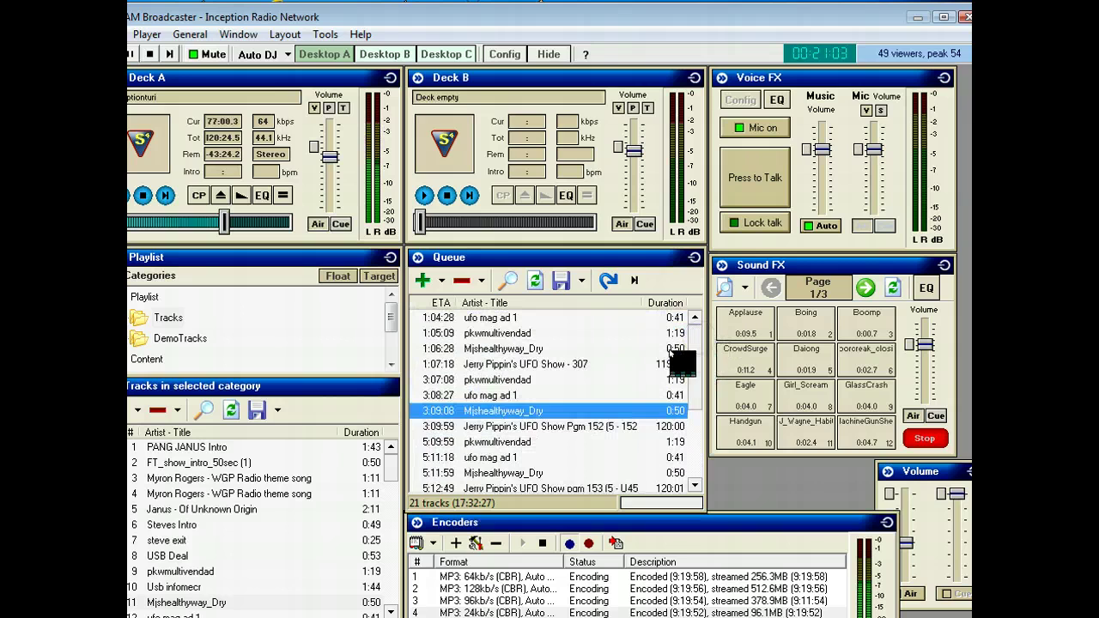